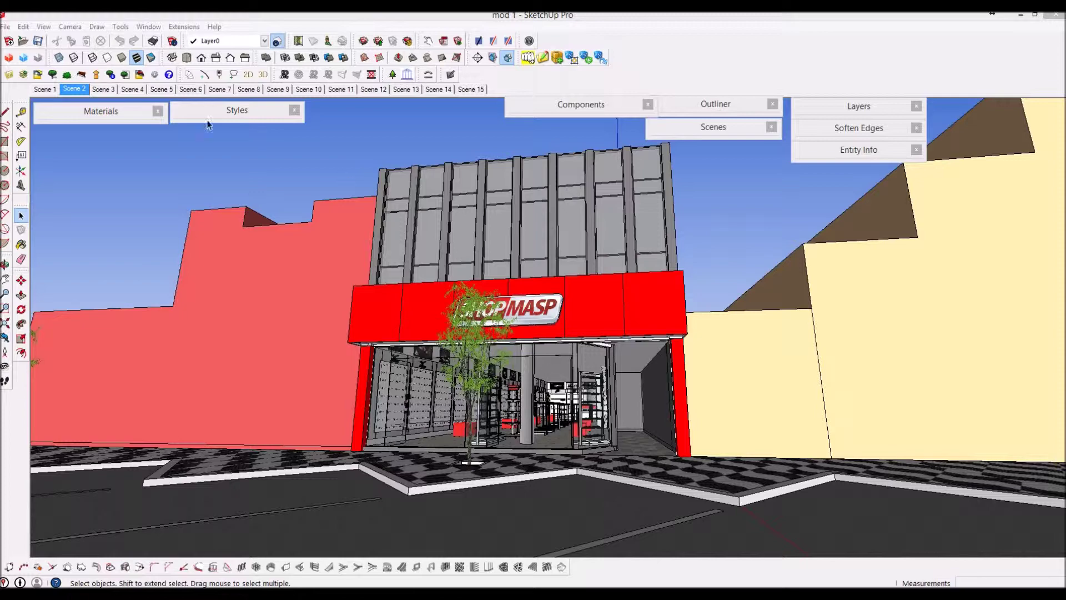
# Show Scene 3 and Scene 4 of the store model, and start a Raylectron render of the Scene 4 view
pyautogui.click(103, 89)
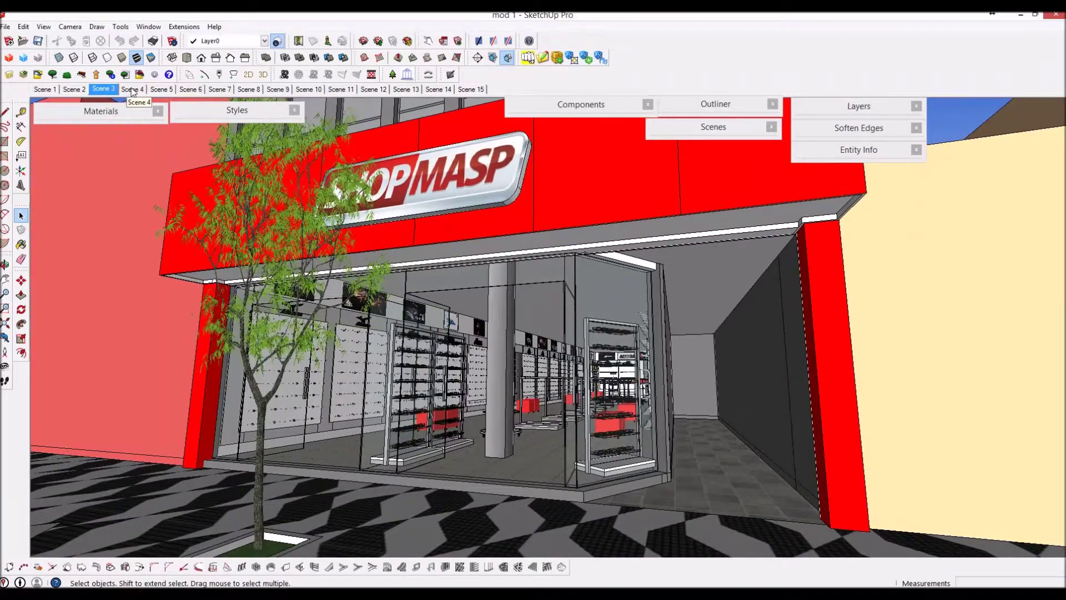
pyautogui.click(132, 90)
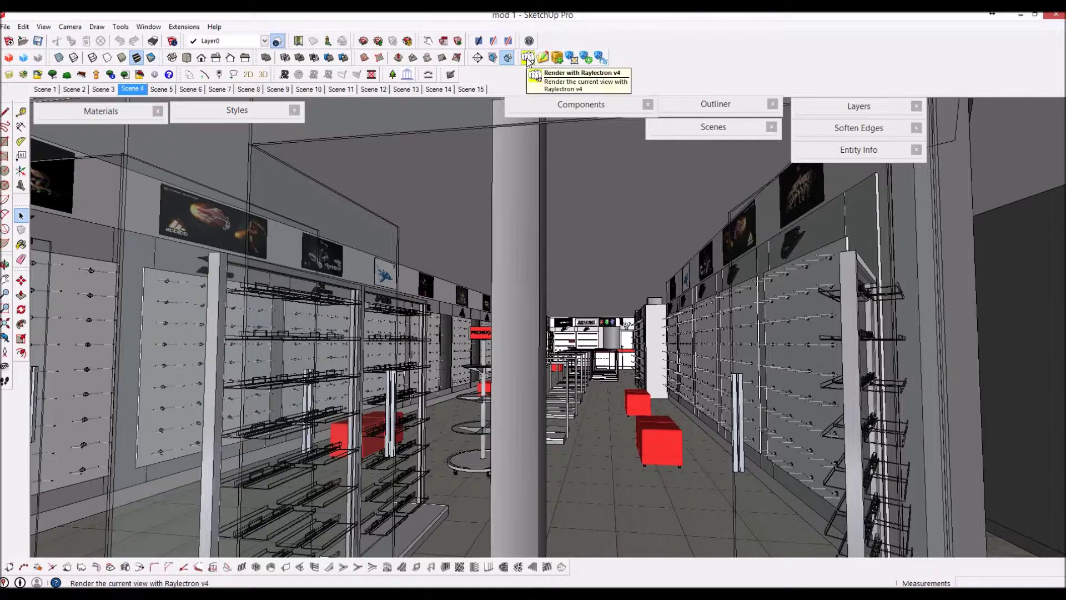
pyautogui.click(528, 58)
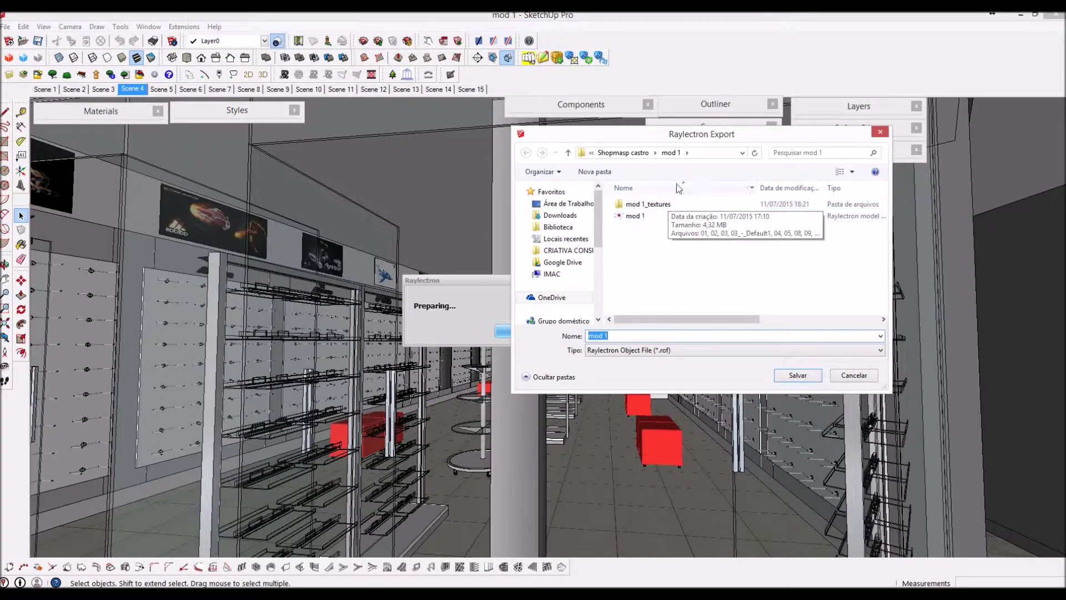
# Create a folder named TESTE DE RENDER inside Shopmasp castro and save the Raylectron export there as mod 1
pyautogui.click(647, 154)
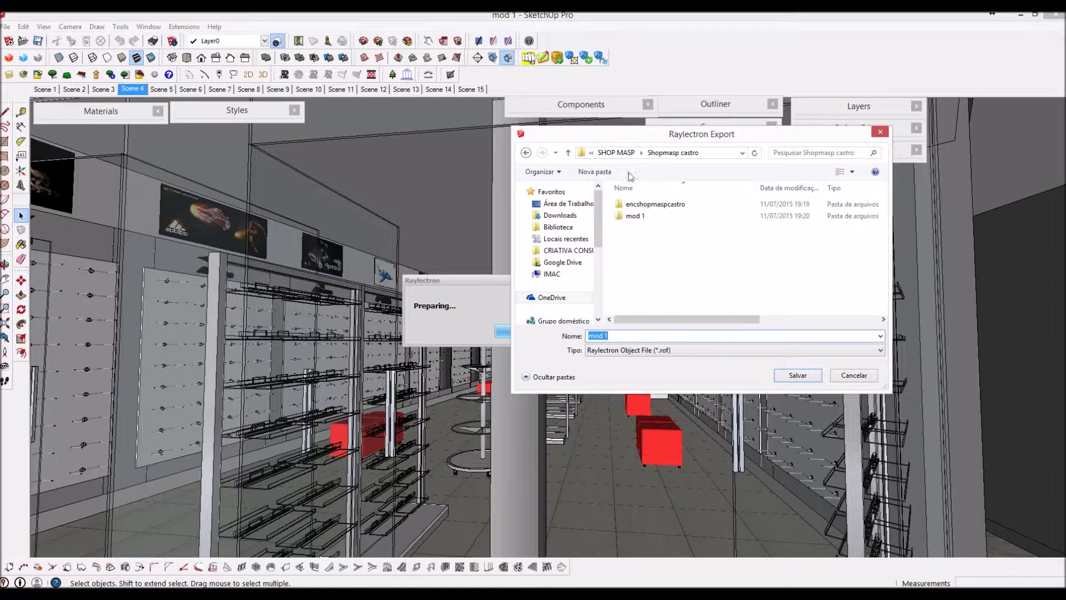
pyautogui.click(604, 172)
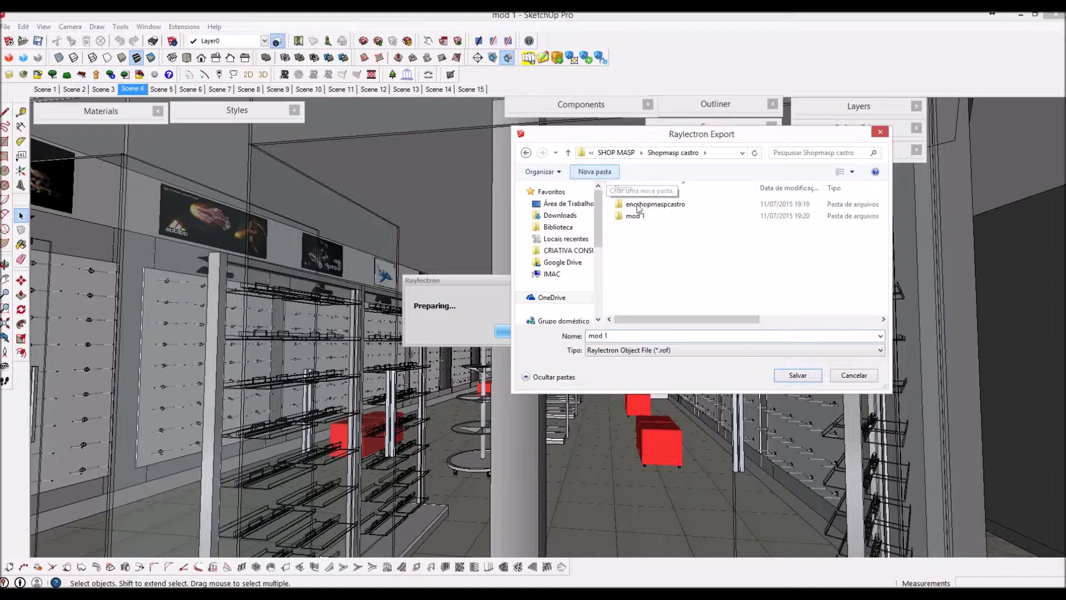
pyautogui.write('TESTE DE RENDER')
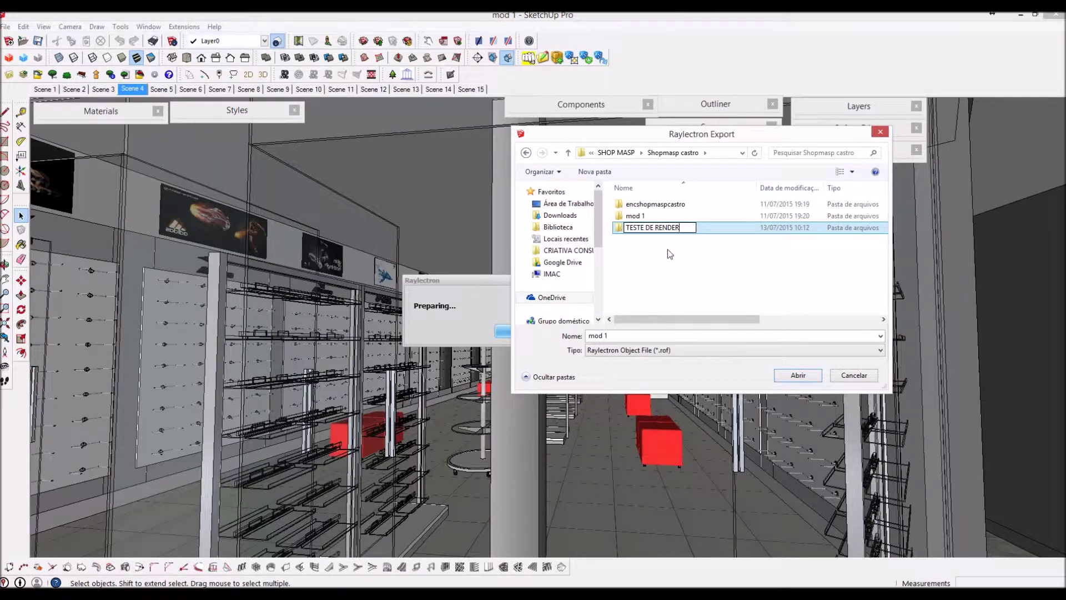
pyautogui.press('Return')
pyautogui.press('Return')
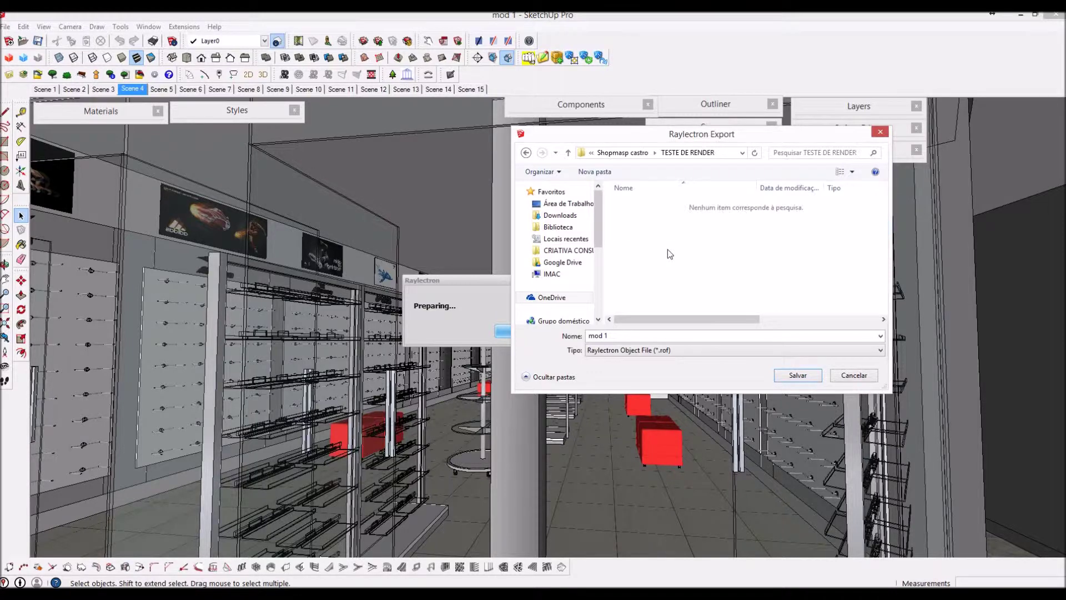
pyautogui.click(794, 376)
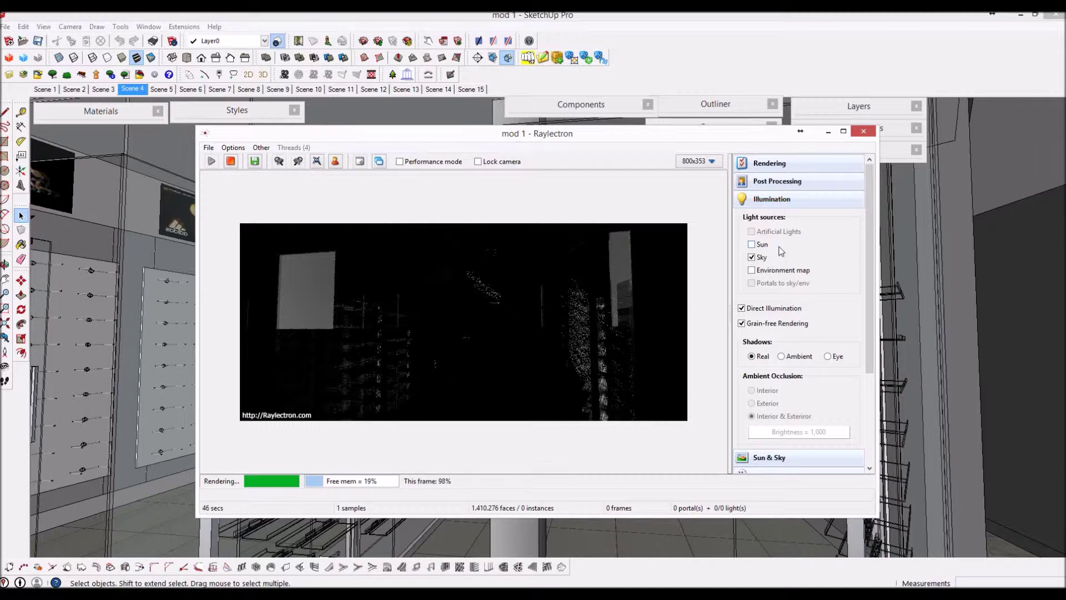
# Light the render with only the environment map, disable direct illumination and grain-free rendering, and use Ambient shadows
pyautogui.click(752, 258)
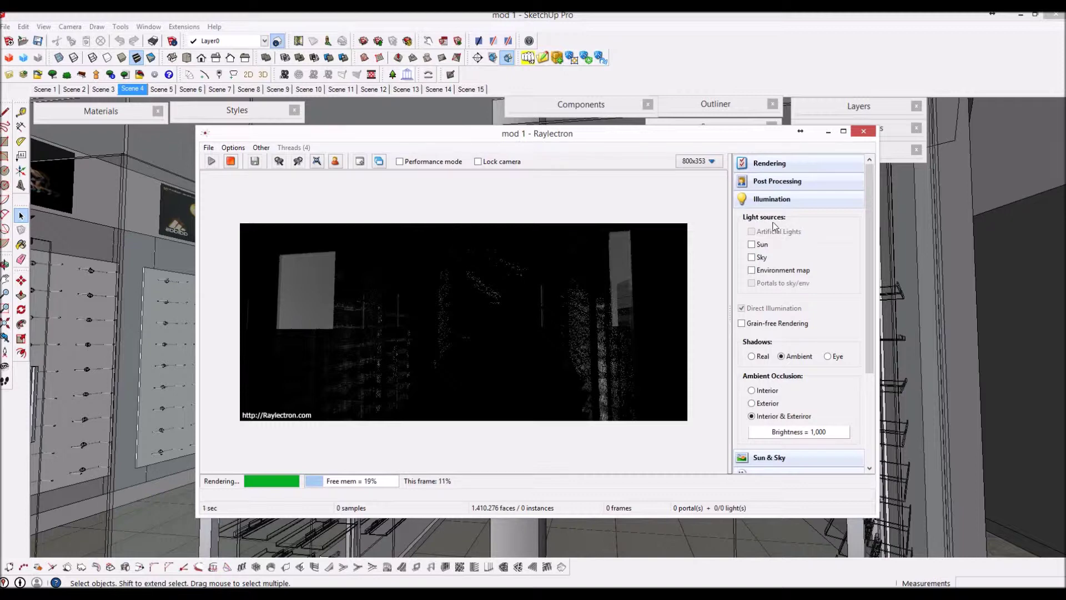
pyautogui.click(752, 270)
pyautogui.click(741, 323)
pyautogui.click(741, 308)
pyautogui.click(741, 325)
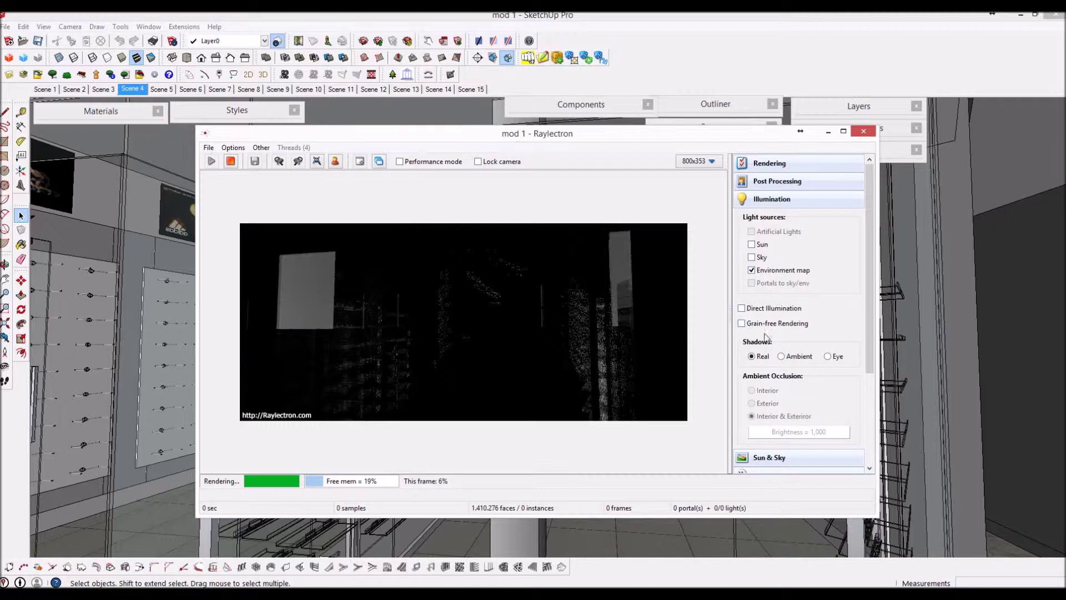
pyautogui.click(781, 357)
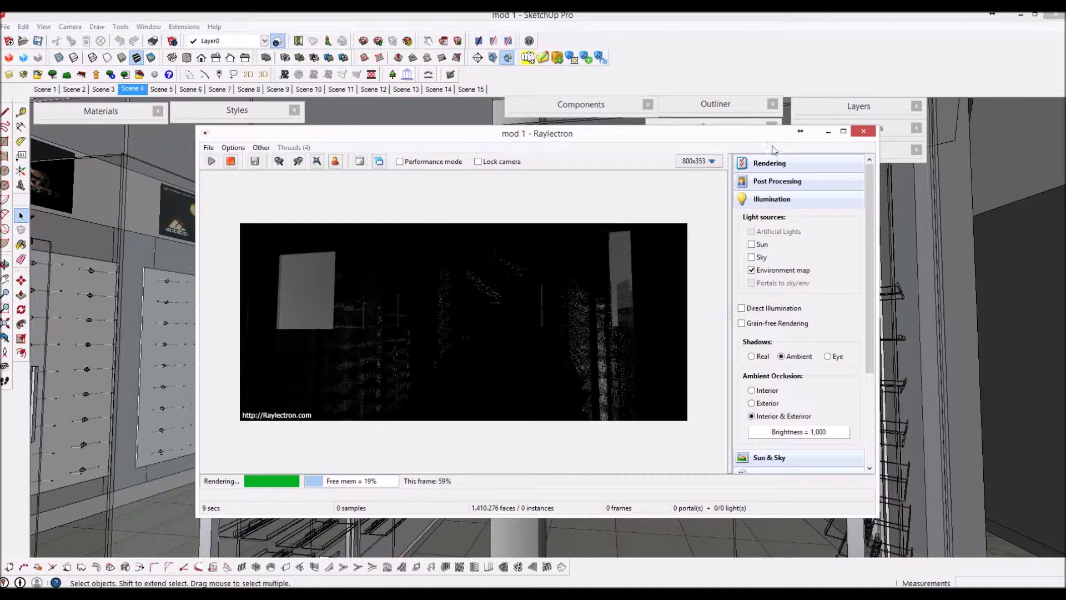
# Raise the render's post-processing exposure to 0.50
pyautogui.click(771, 183)
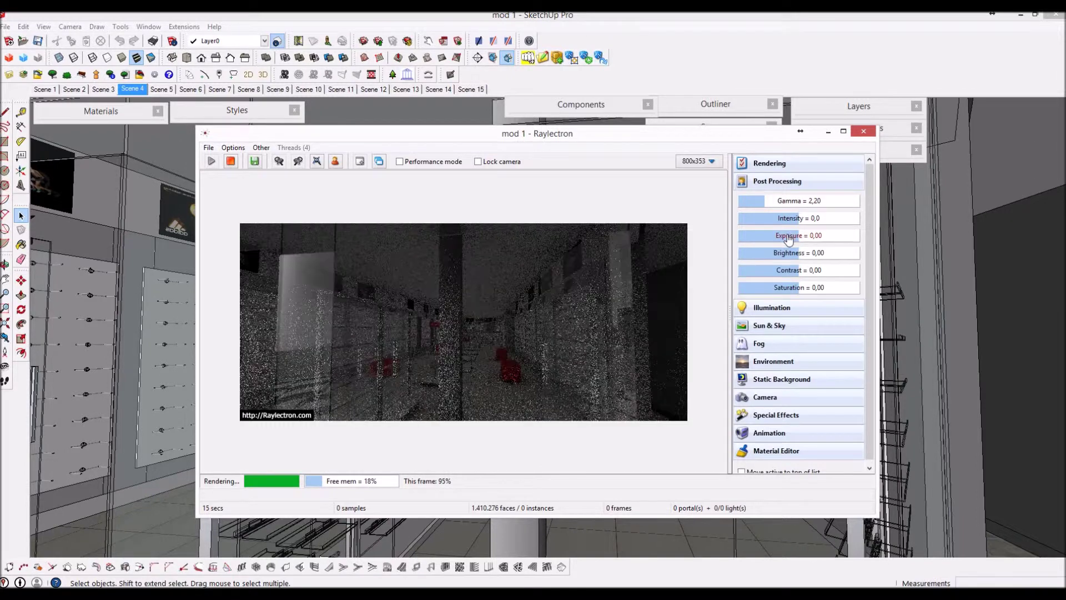
pyautogui.moveTo(798, 237); pyautogui.dragTo(799, 239)
pyautogui.moveTo(798, 239); pyautogui.dragTo(799, 239)
pyautogui.click(823, 236)
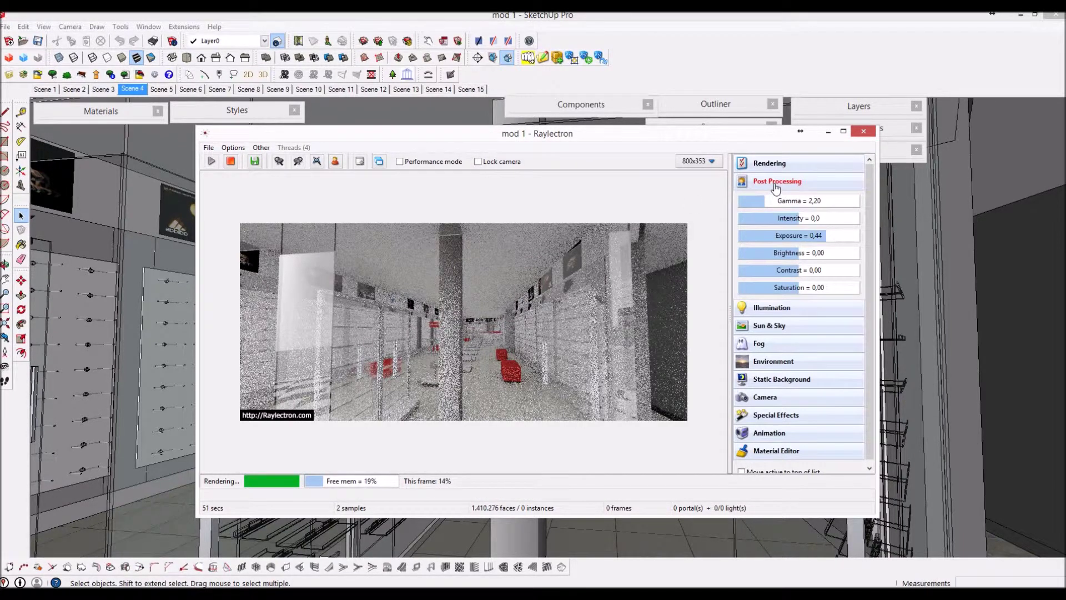
pyautogui.moveTo(798, 240); pyautogui.dragTo(798, 240)
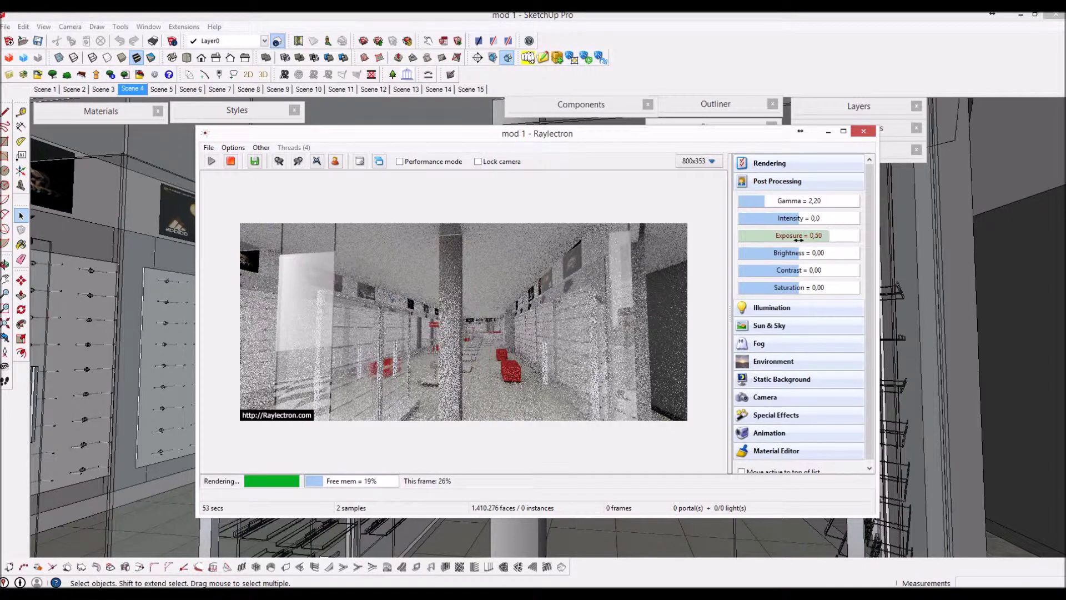
pyautogui.click(756, 183)
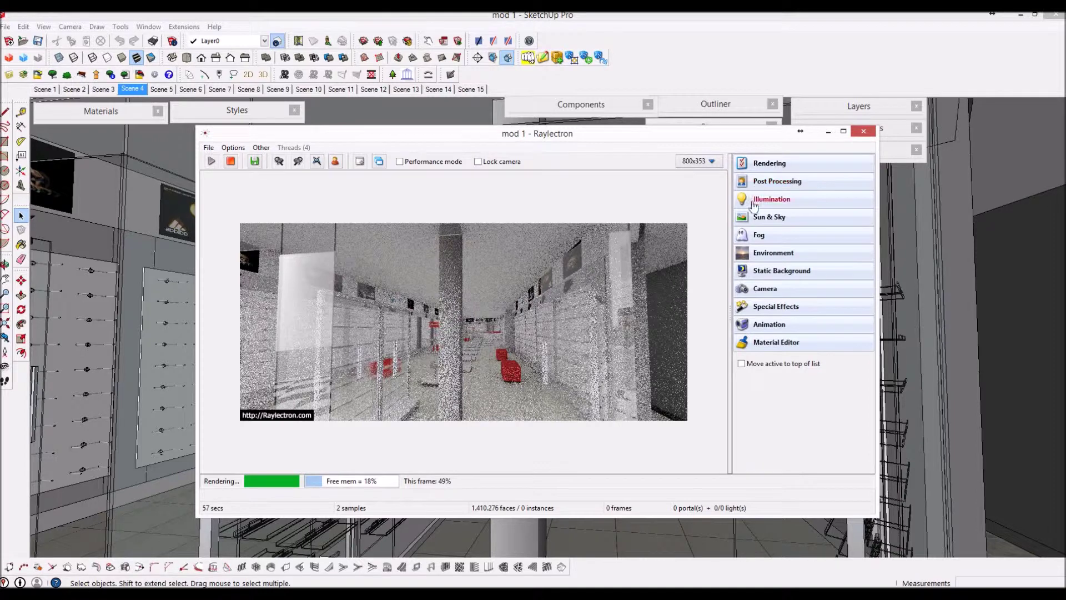
# Convert the storefront pane's Translucent_Glass_Blue material to Glass (solid)
pyautogui.click(775, 343)
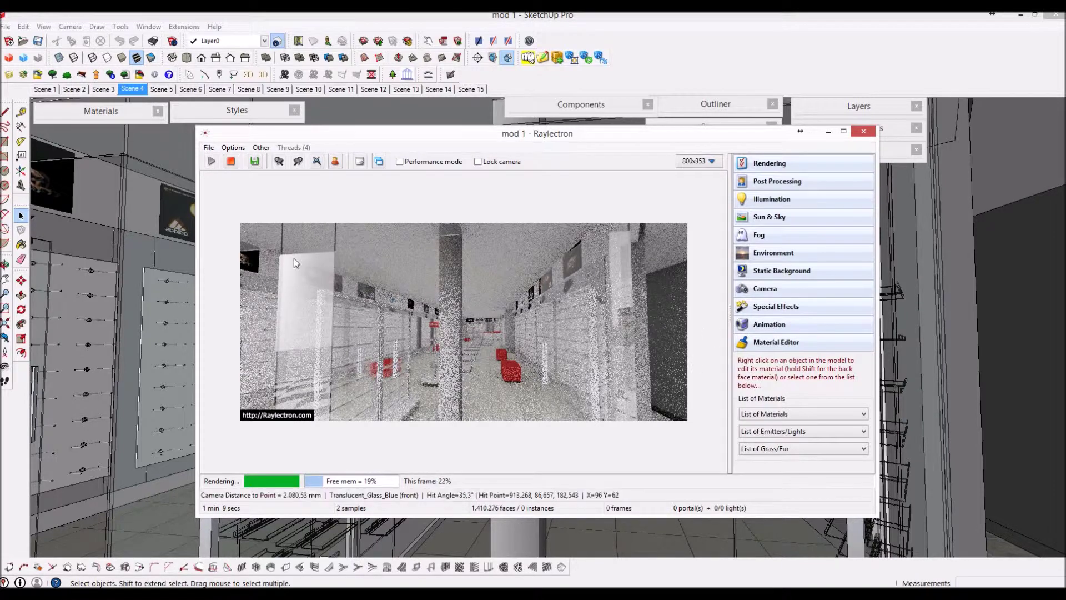
pyautogui.rightClick(305, 268)
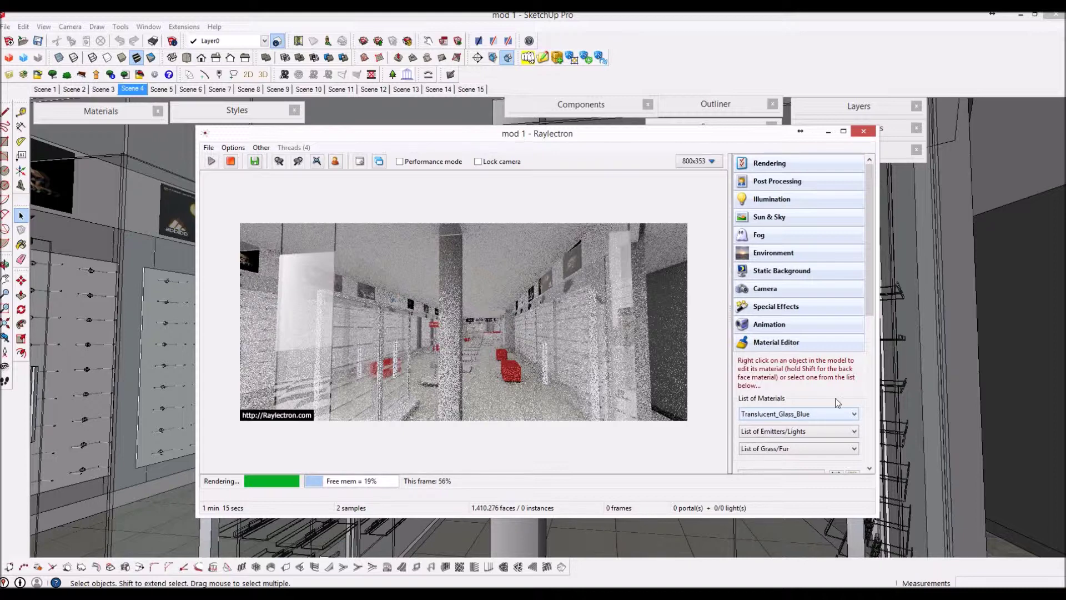
pyautogui.moveTo(870, 313); pyautogui.dragTo(870, 379)
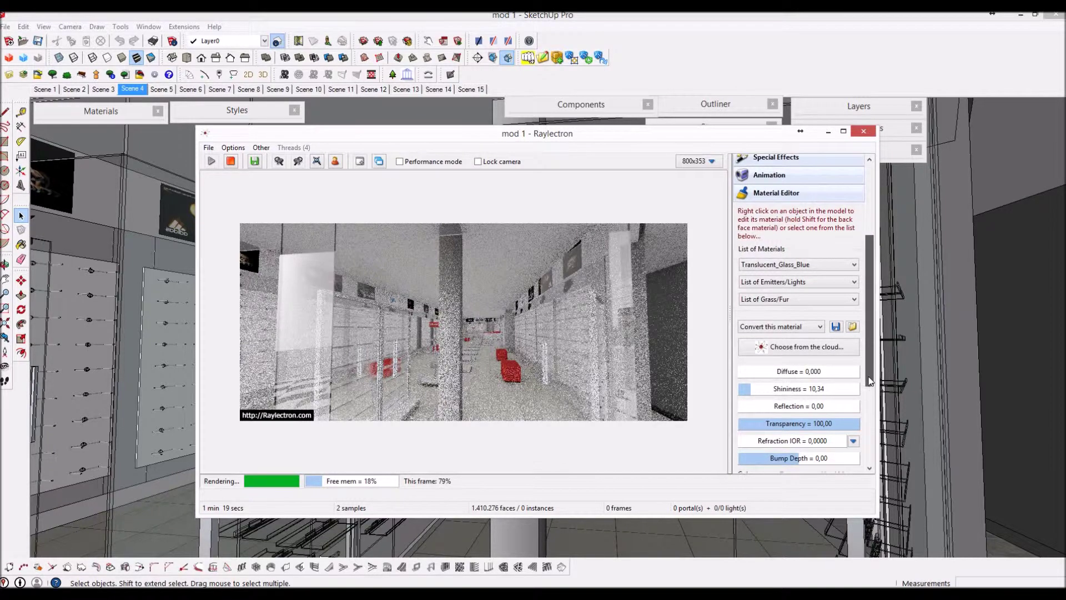
pyautogui.click(769, 329)
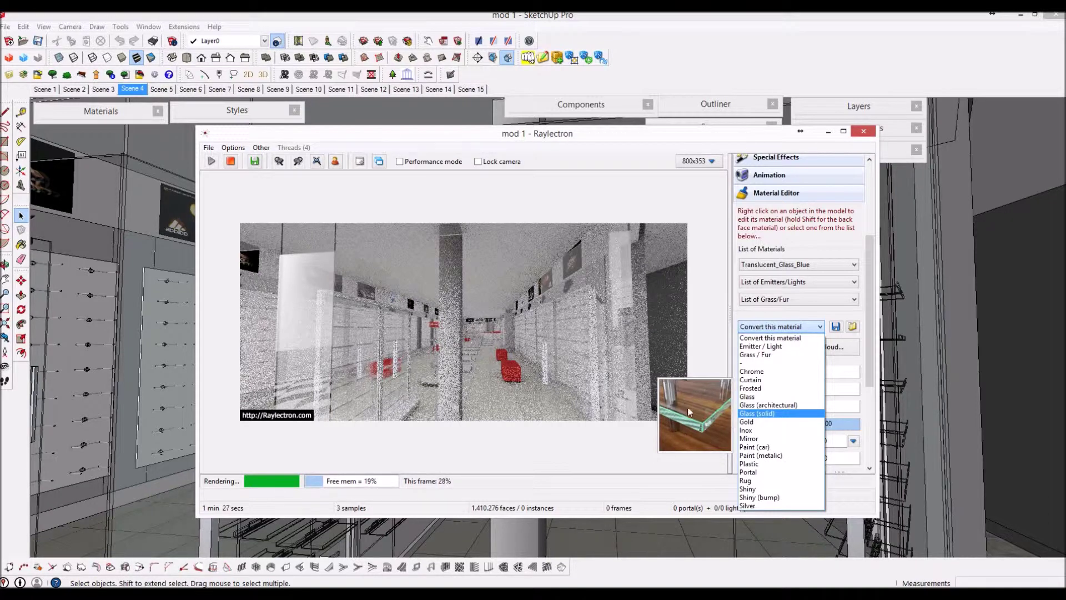
pyautogui.click(743, 413)
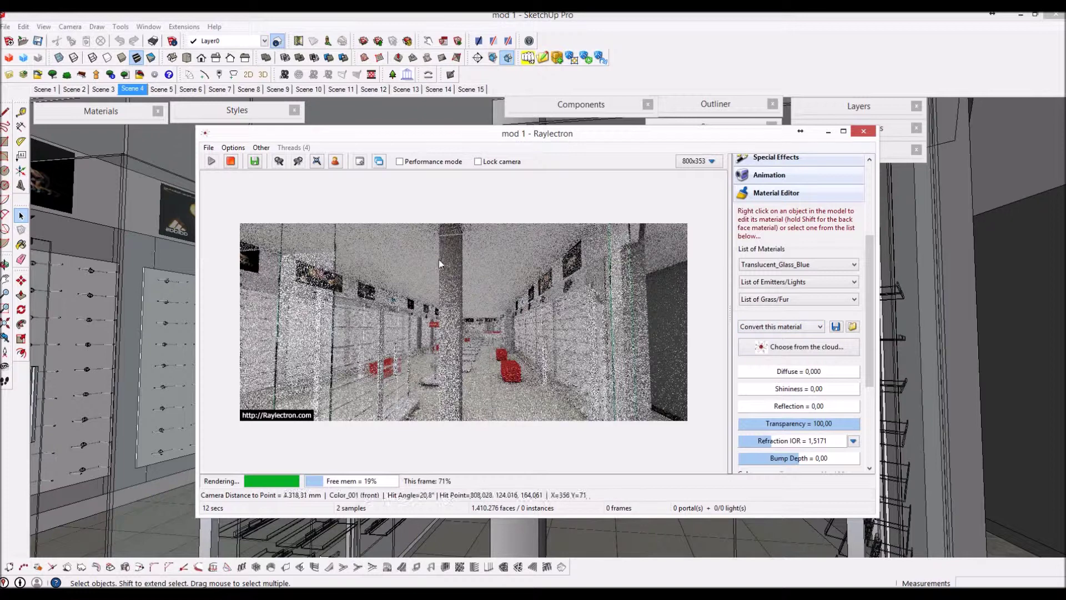
# Convert the central column's Metal_Corrogated_Shiny material to Mirror
pyautogui.rightClick(448, 289)
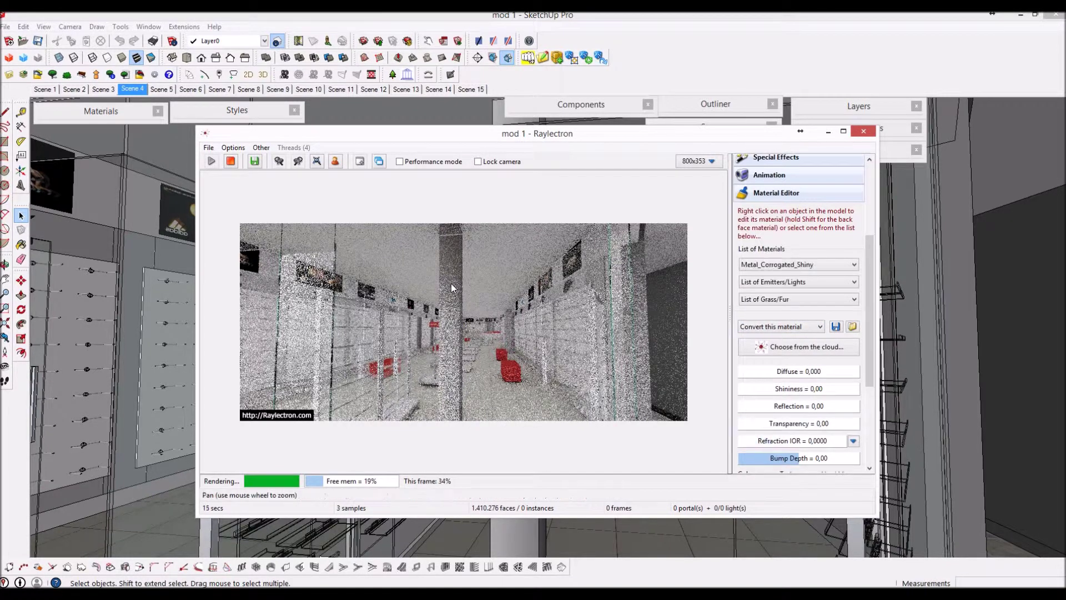
pyautogui.click(797, 329)
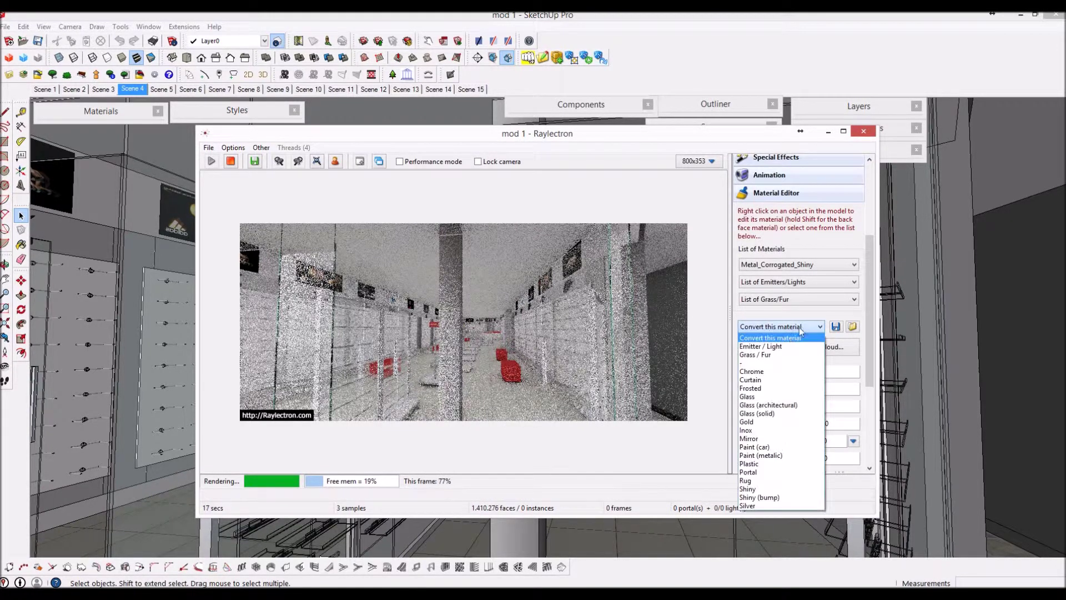
pyautogui.click(757, 438)
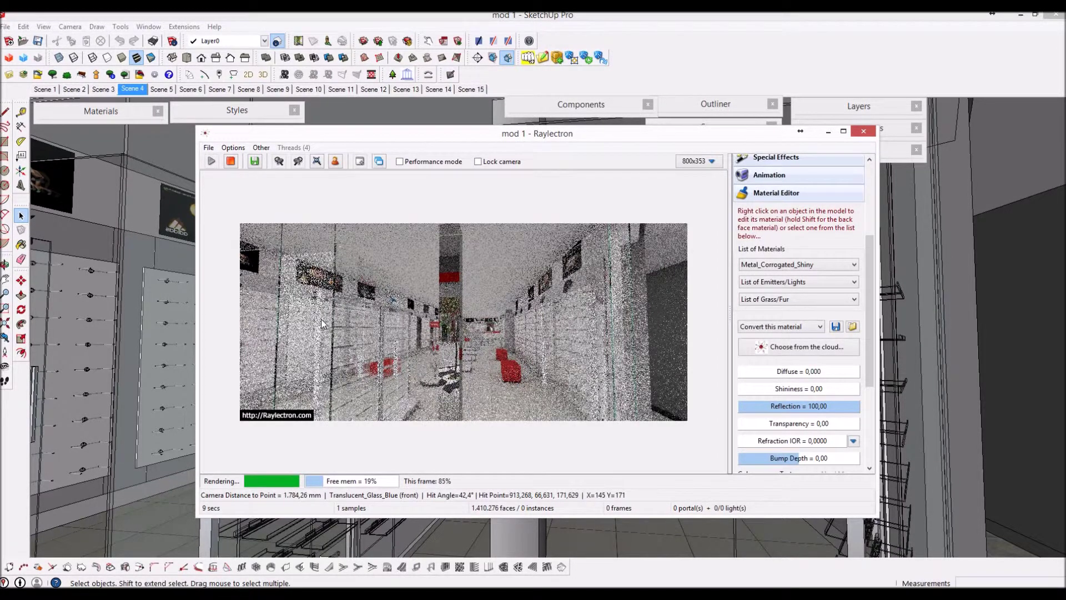
# Pick the METAL ALUMINIO material in the render, switch the view to scene 6, and convert the material to Chrome
pyautogui.rightClick(383, 320)
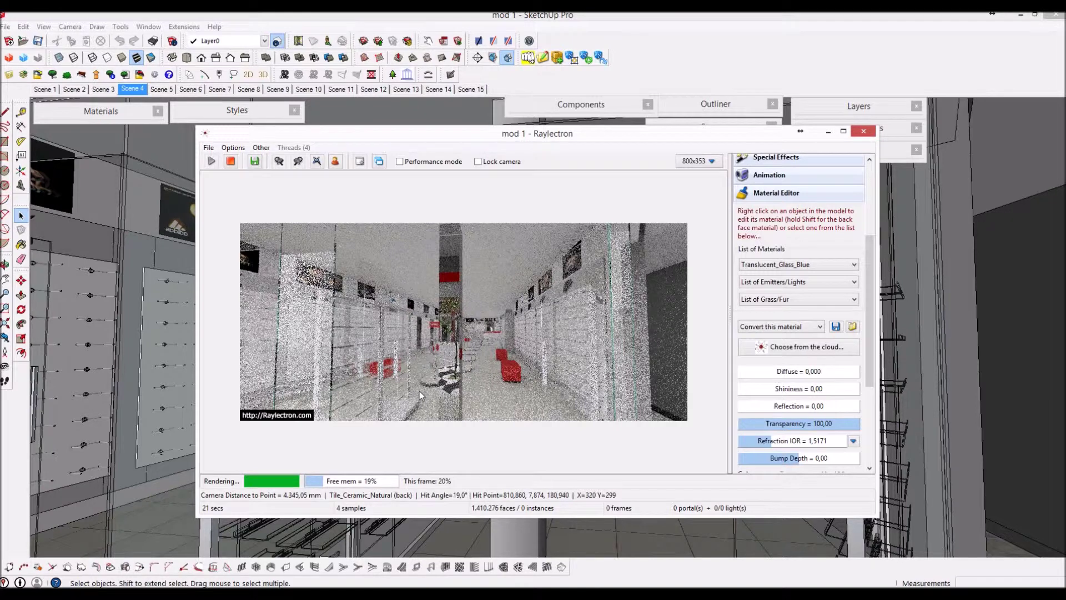
pyautogui.rightClick(409, 319)
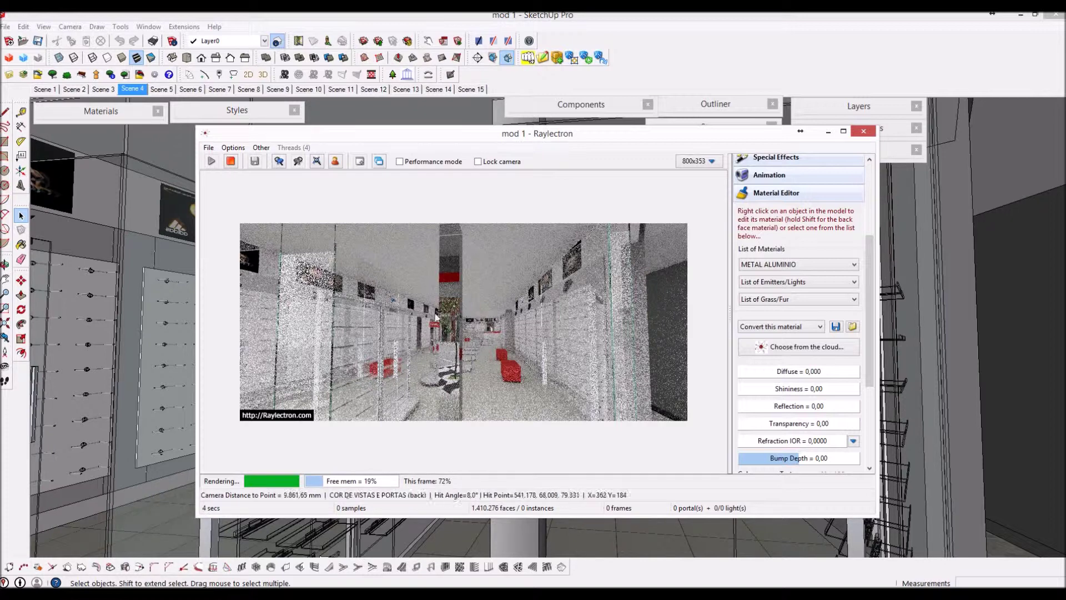
pyautogui.moveTo(414, 334); pyautogui.dragTo(567, 340)
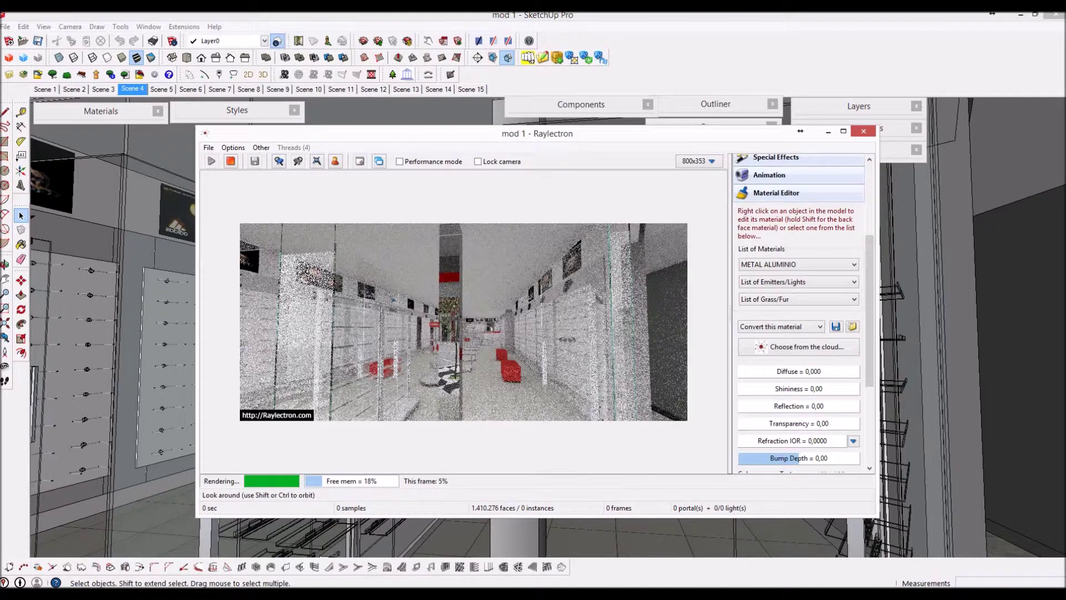
pyautogui.click(380, 162)
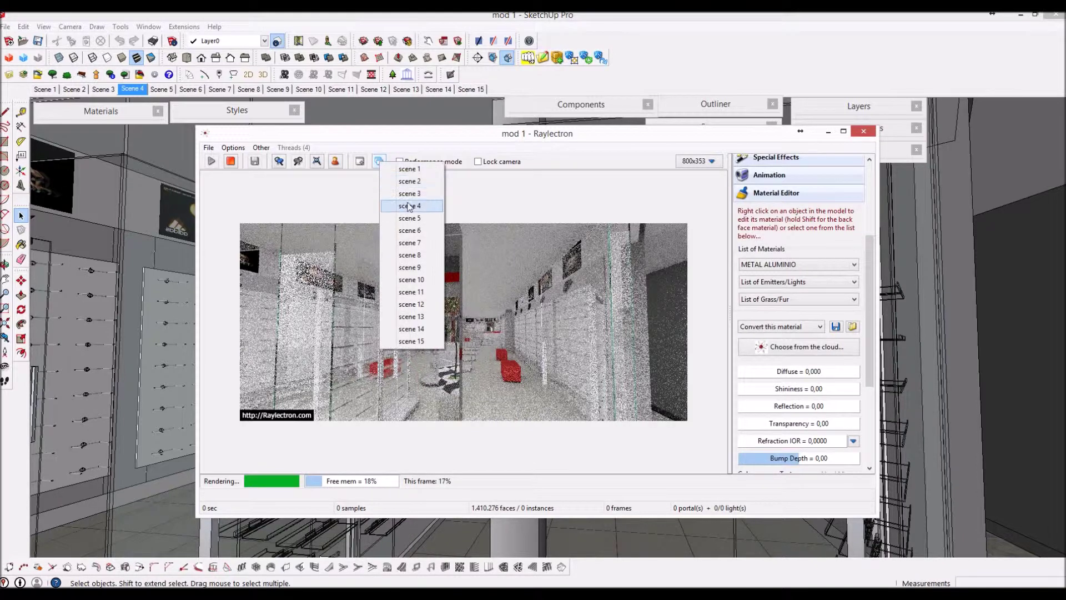
pyautogui.click(416, 182)
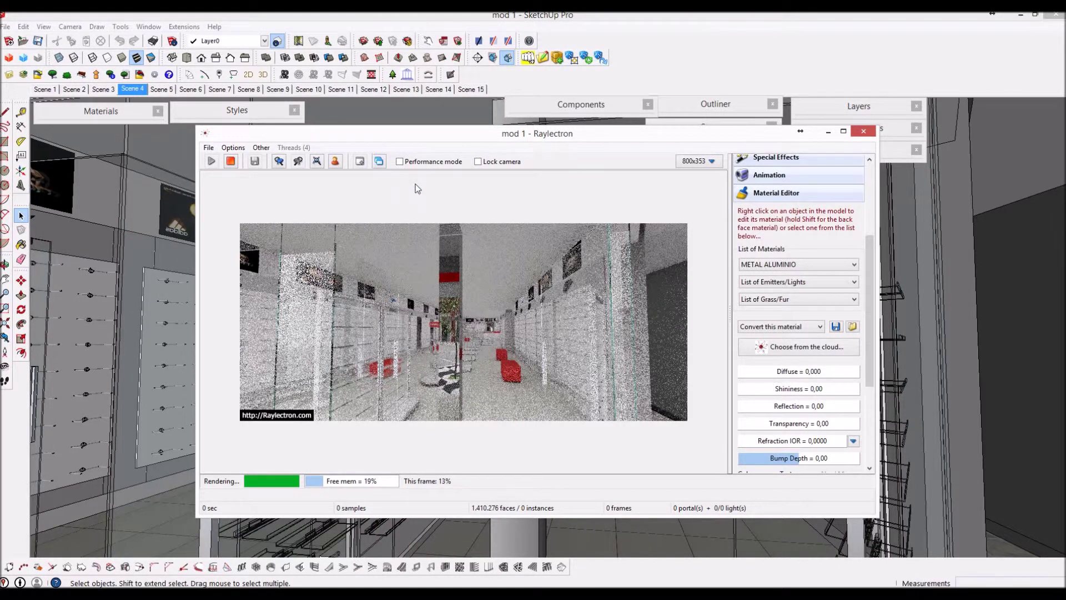
pyautogui.click(379, 162)
pyautogui.click(403, 229)
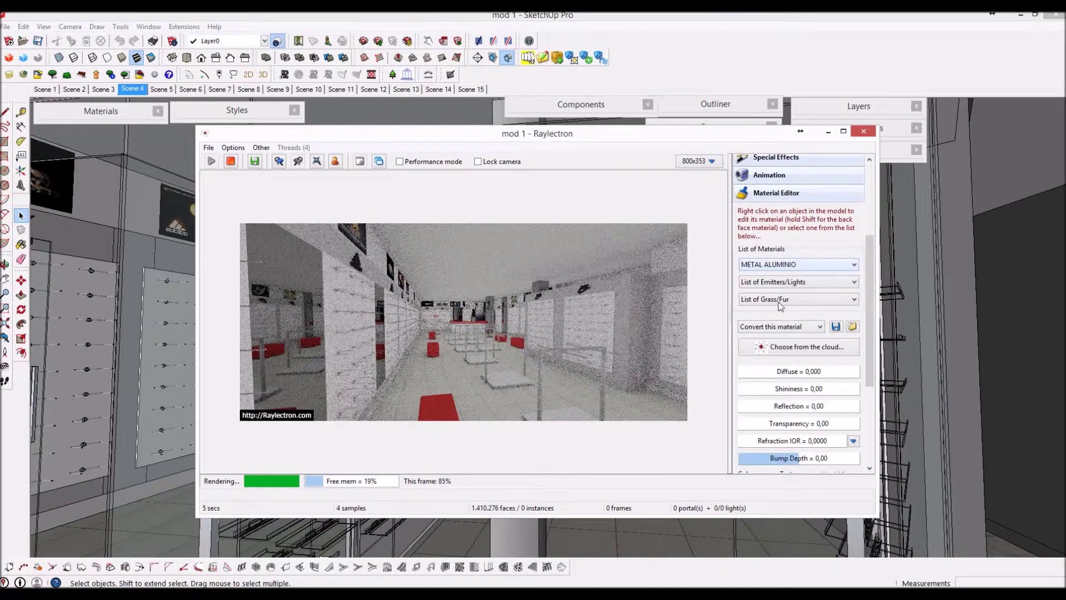
pyautogui.click(787, 327)
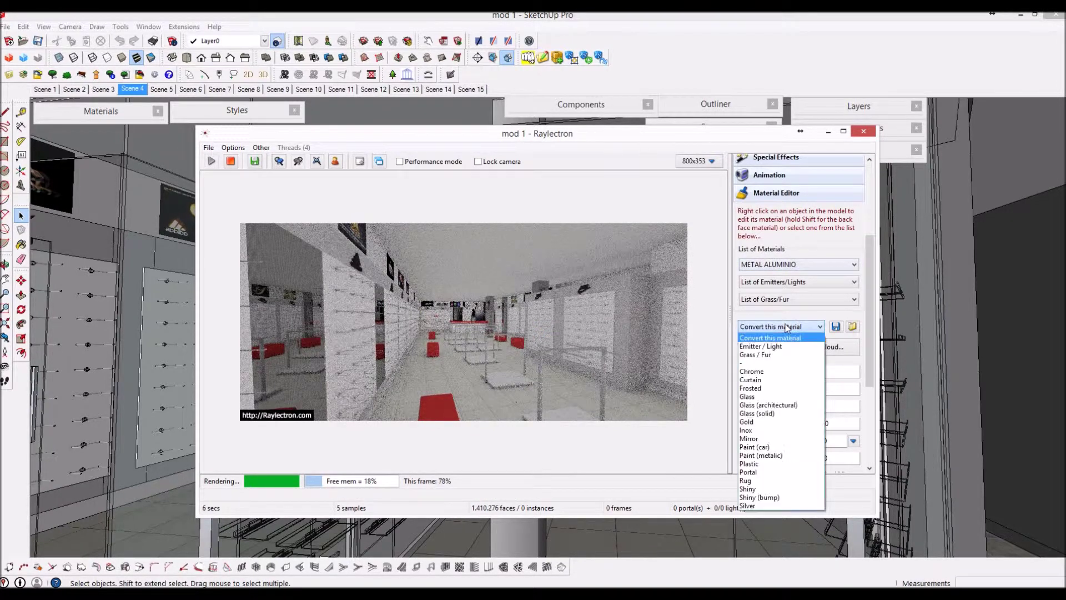
pyautogui.click(752, 372)
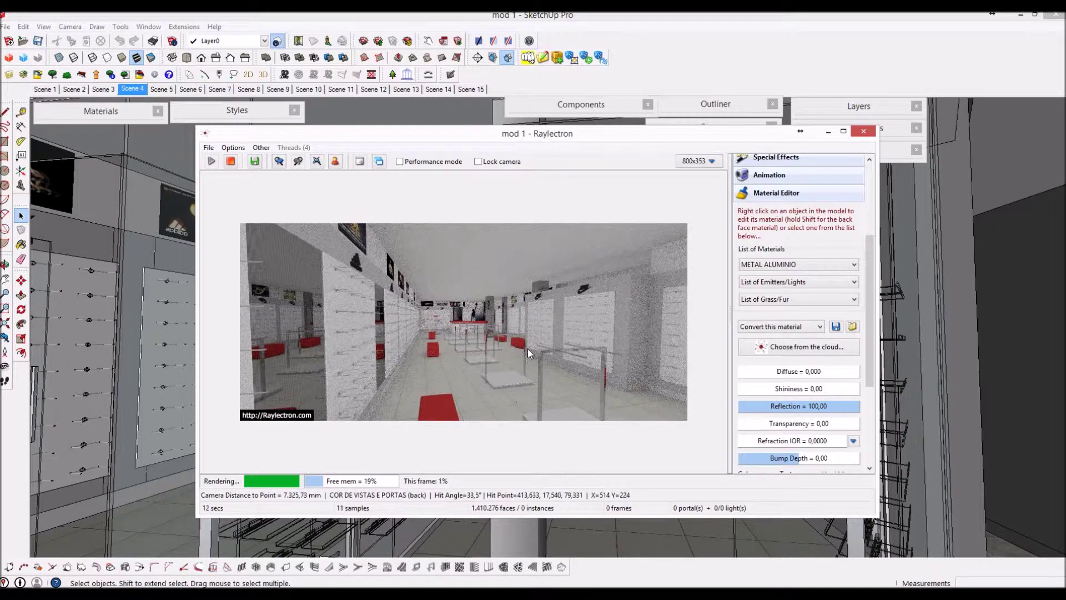
# Lighten the colour of the column's Metal_Corrogated_Shiny mirror material to a light grey
pyautogui.rightClick(284, 275)
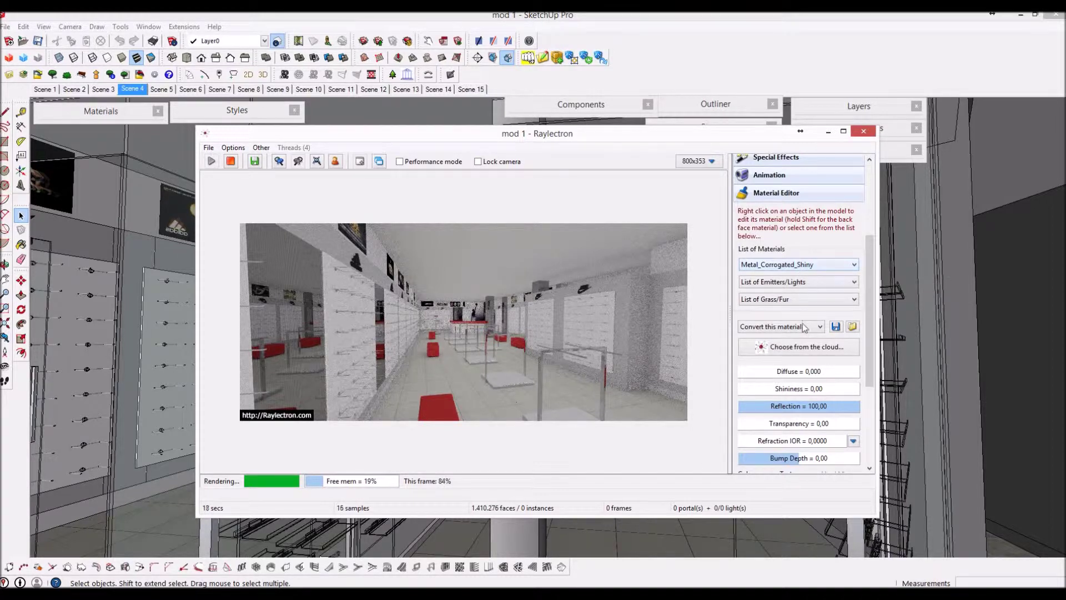
pyautogui.scroll(-3, 853, 308)
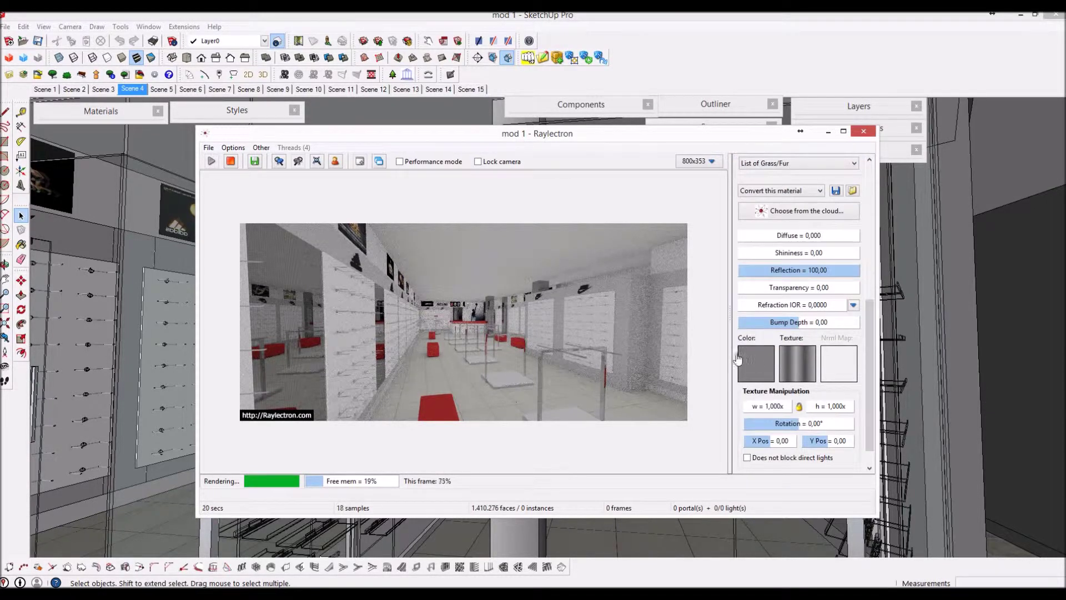
pyautogui.click(760, 368)
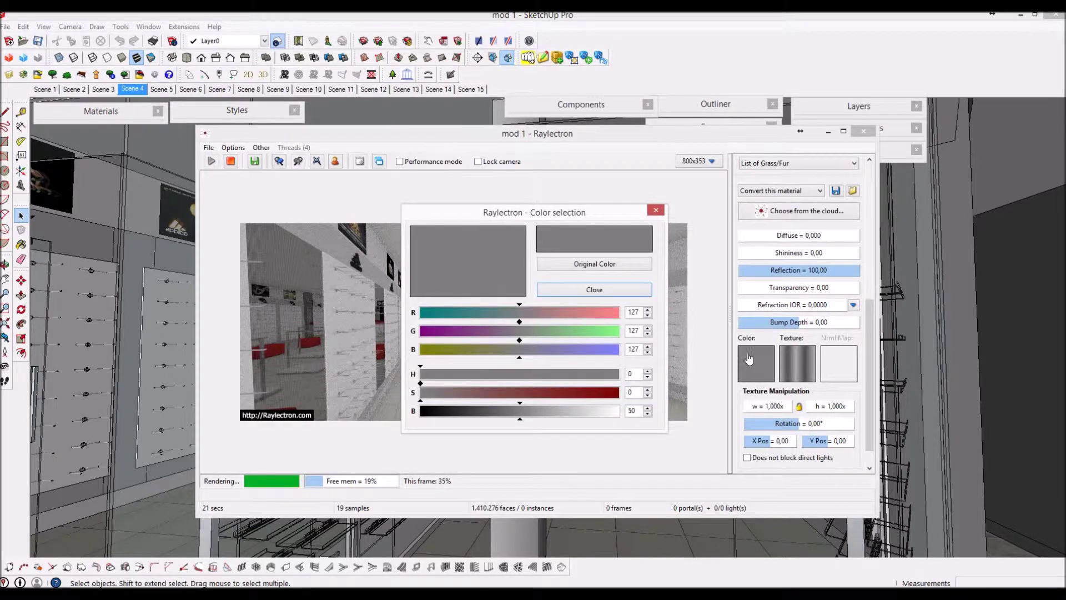
pyautogui.moveTo(547, 417); pyautogui.dragTo(586, 418)
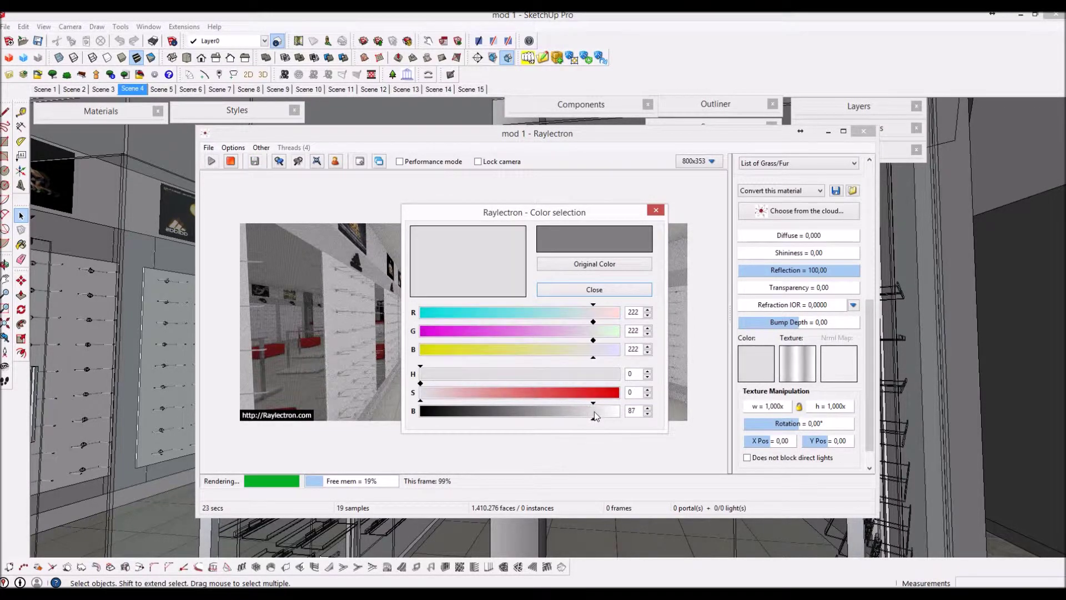
pyautogui.click(595, 289)
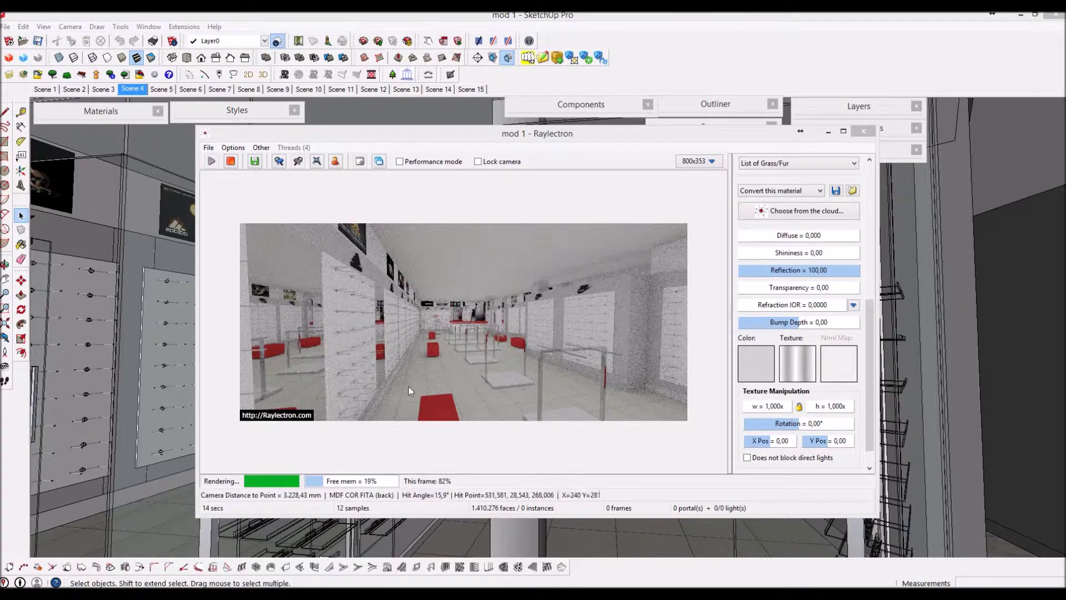
# Set the floor's Tile_Ceramic_Natural shininess to 9,28 in the maximized render window and switch the view to scene 9
pyautogui.click(457, 381)
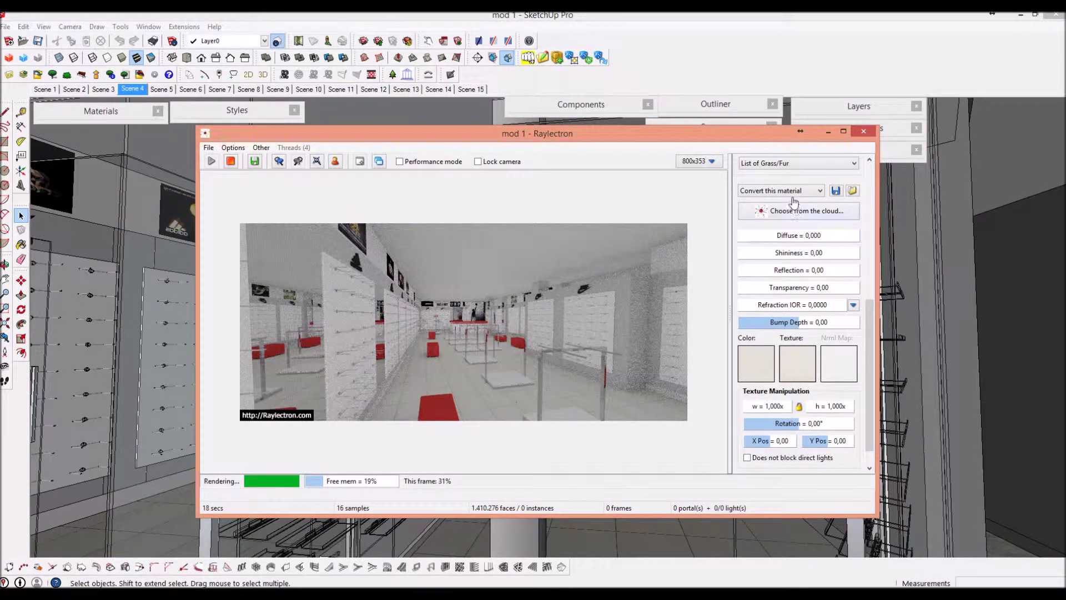
pyautogui.scroll(3, 866, 333)
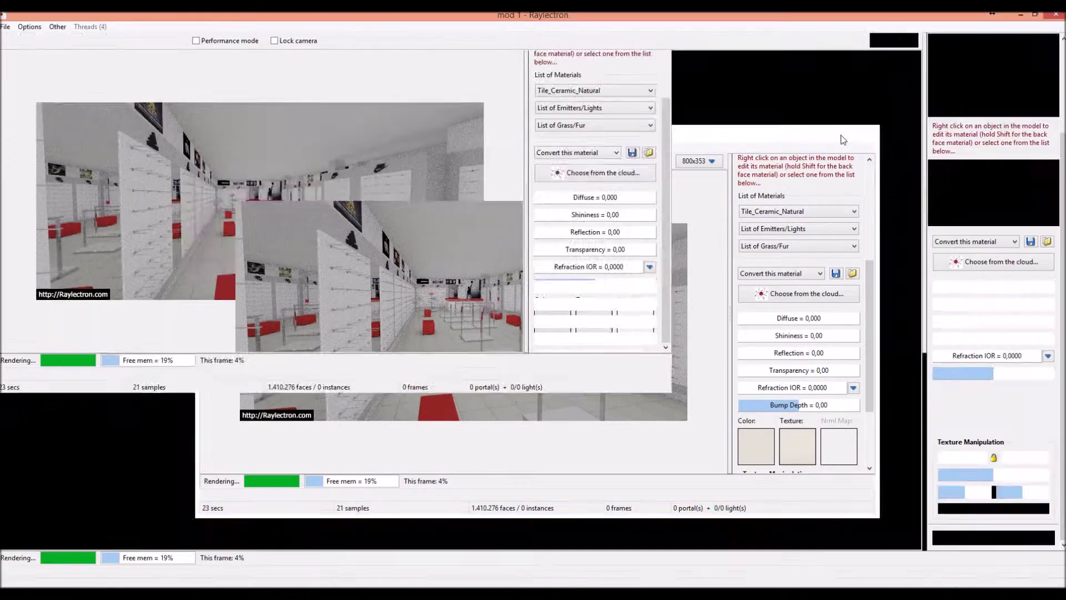
pyautogui.click(843, 131)
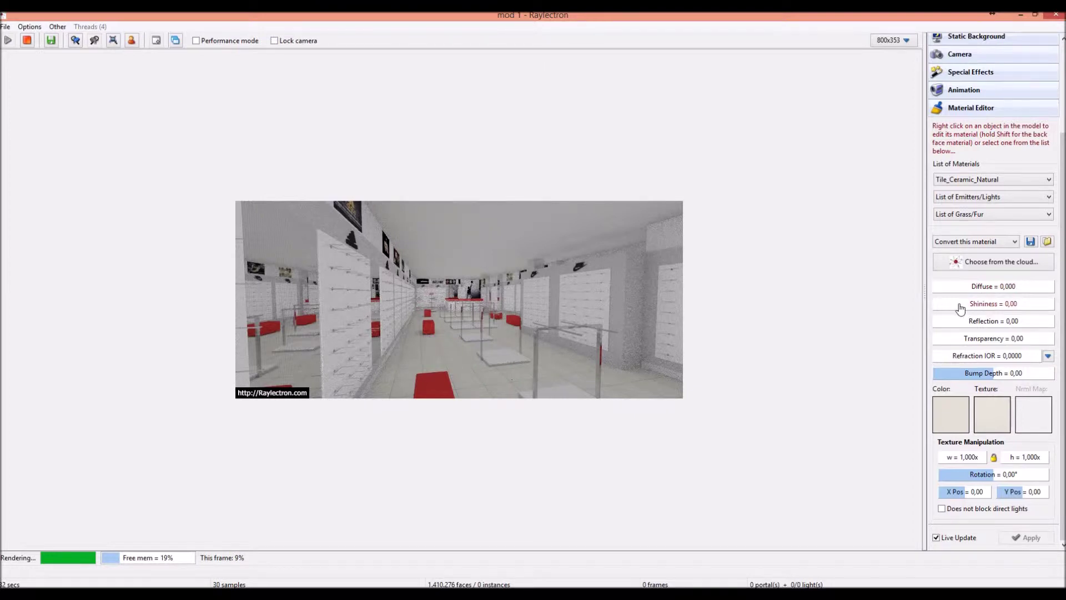
pyautogui.moveTo(959, 309); pyautogui.dragTo(993, 308)
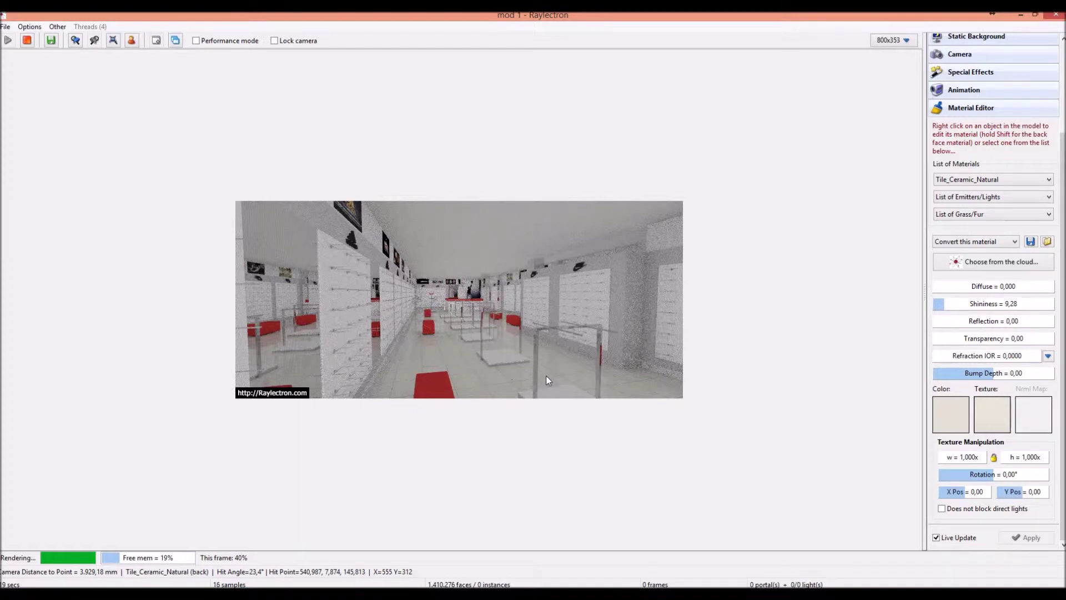
pyautogui.click(175, 40)
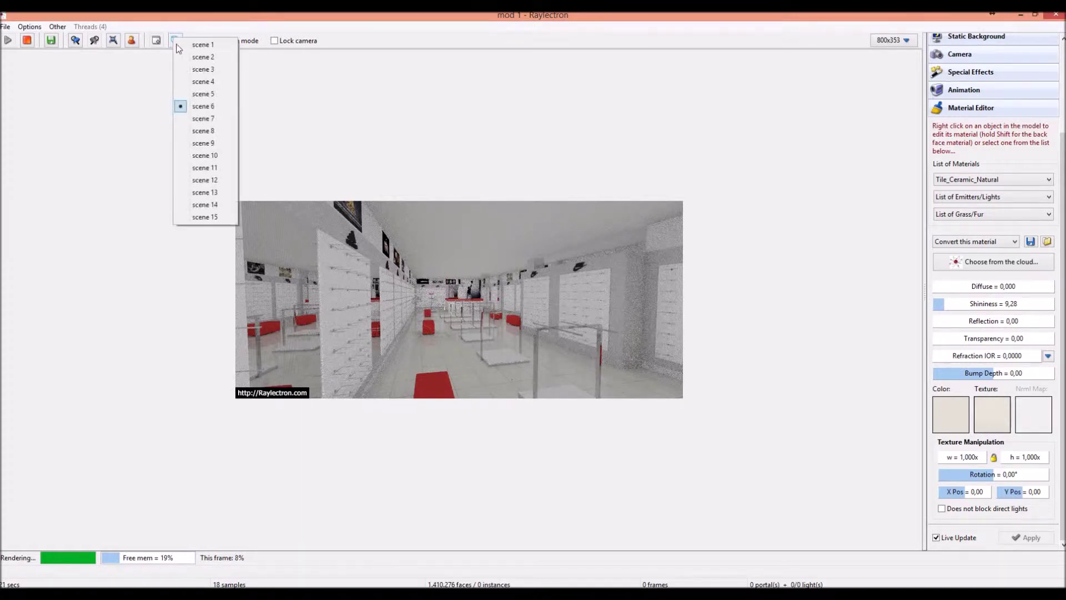
pyautogui.click(201, 148)
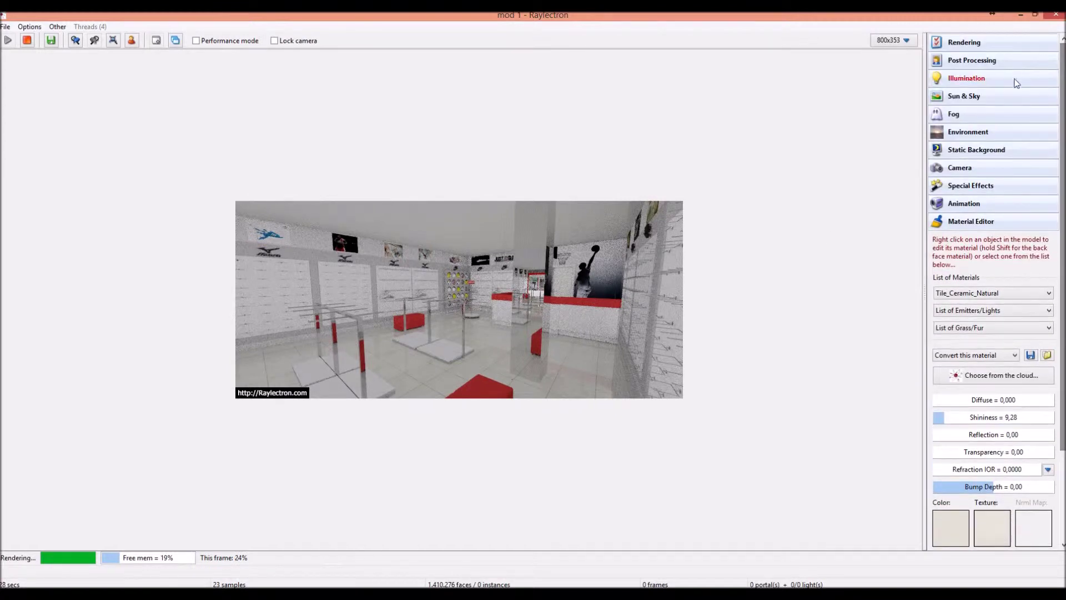
# Review the Illumination, Rendering, Camera and Environment settings, including the list of available HDRI maps
pyautogui.click(967, 78)
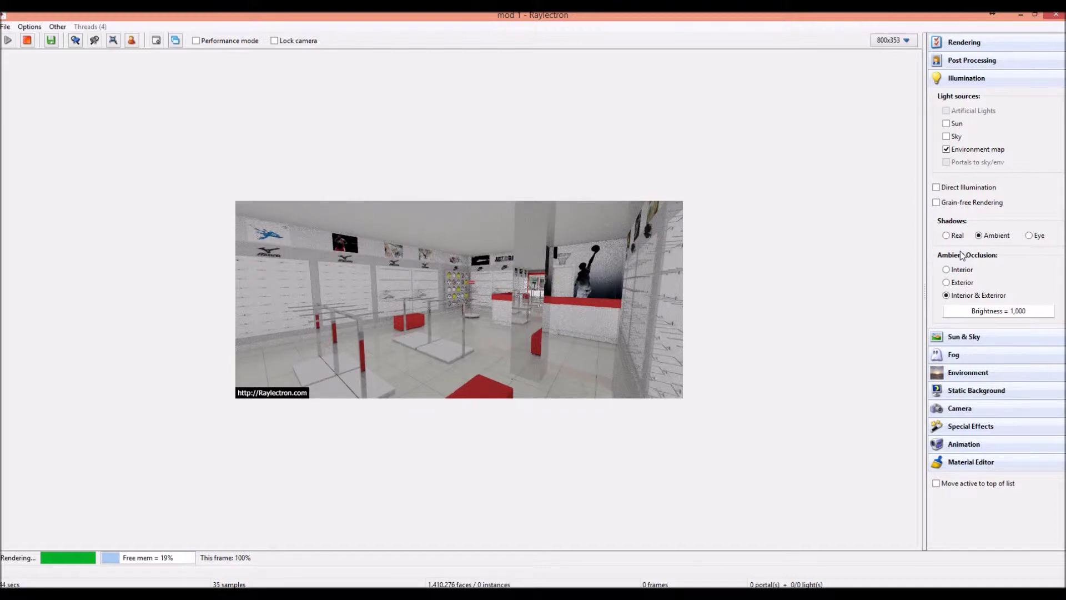
pyautogui.click(970, 47)
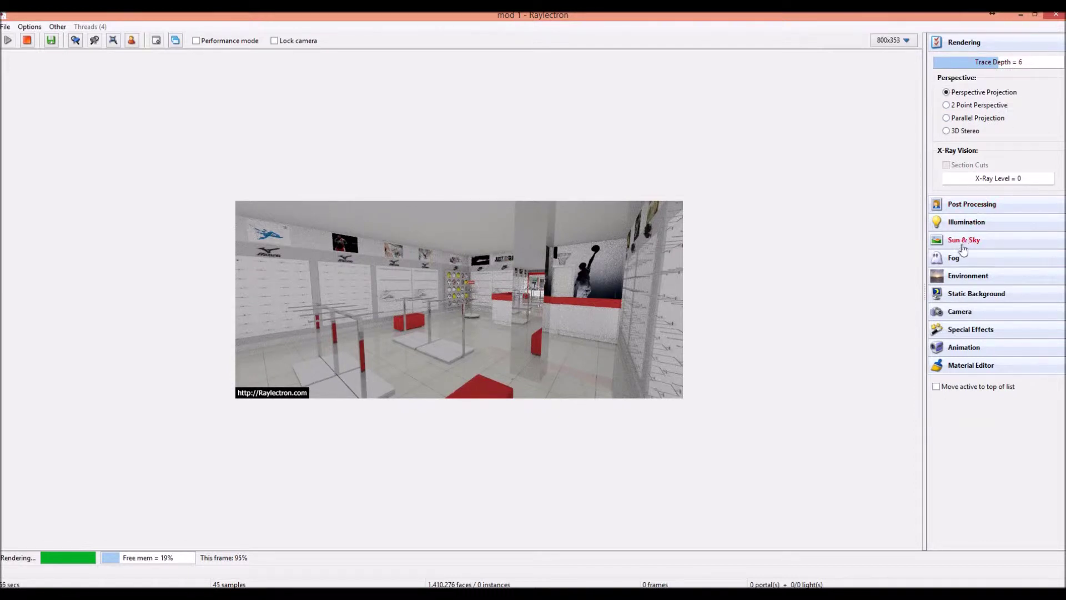
pyautogui.click(956, 315)
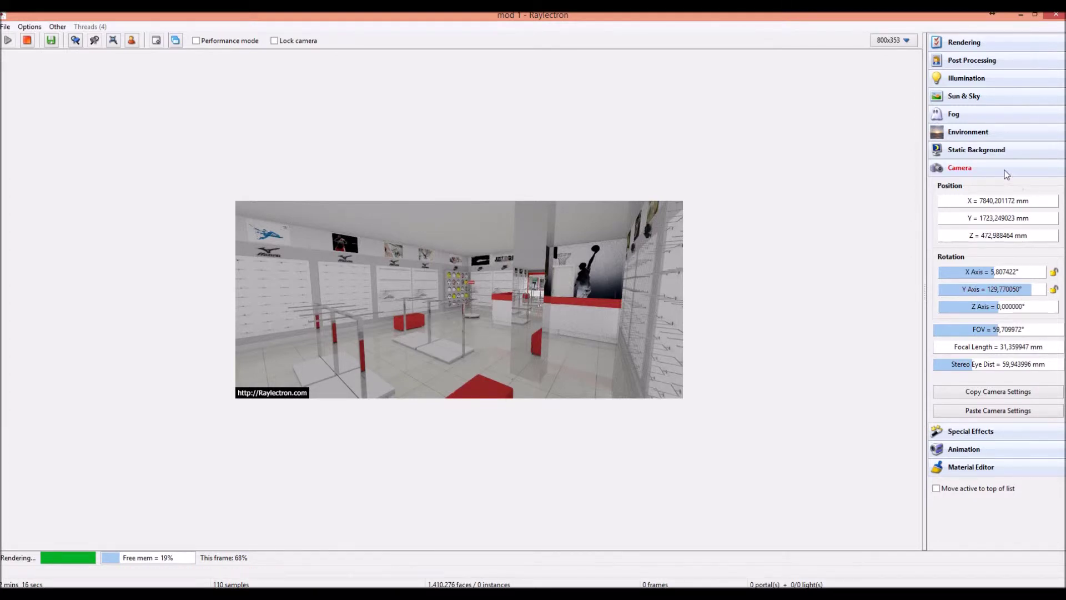
pyautogui.click(977, 168)
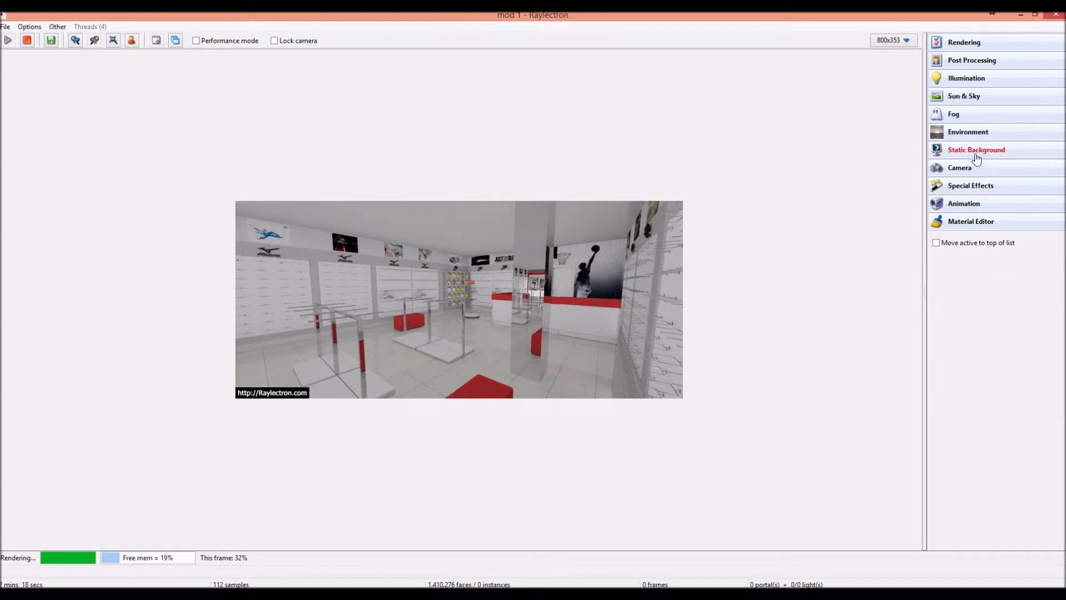
pyautogui.click(966, 136)
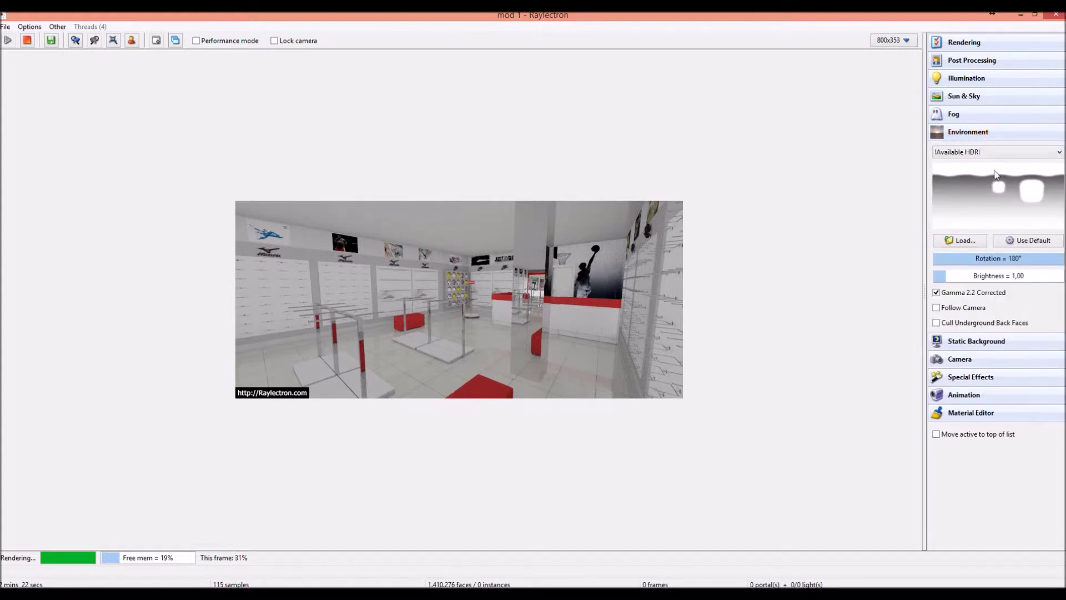
pyautogui.click(974, 148)
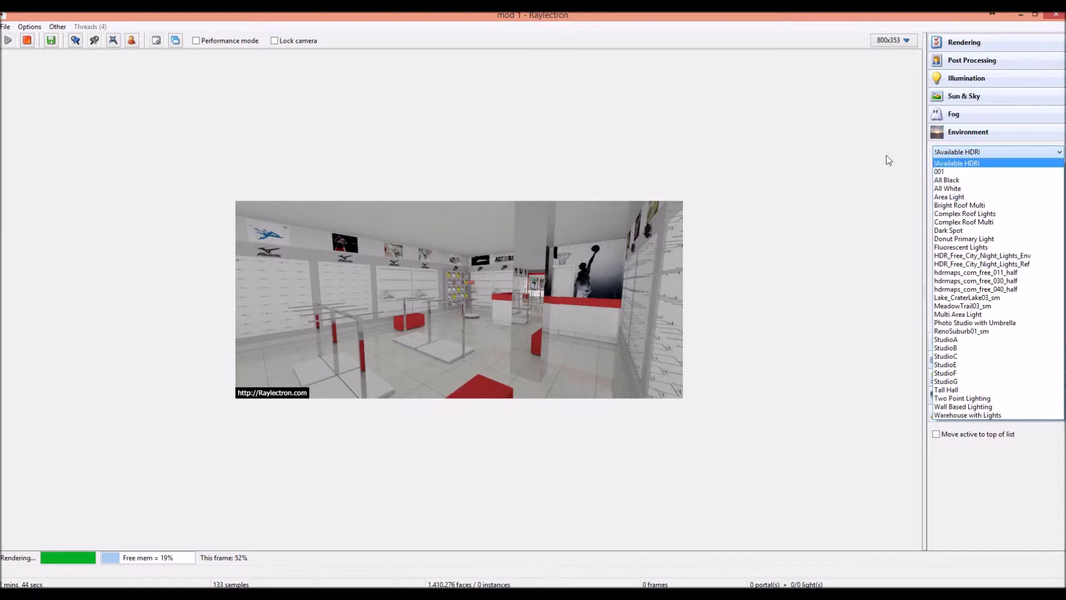
pyautogui.click(834, 227)
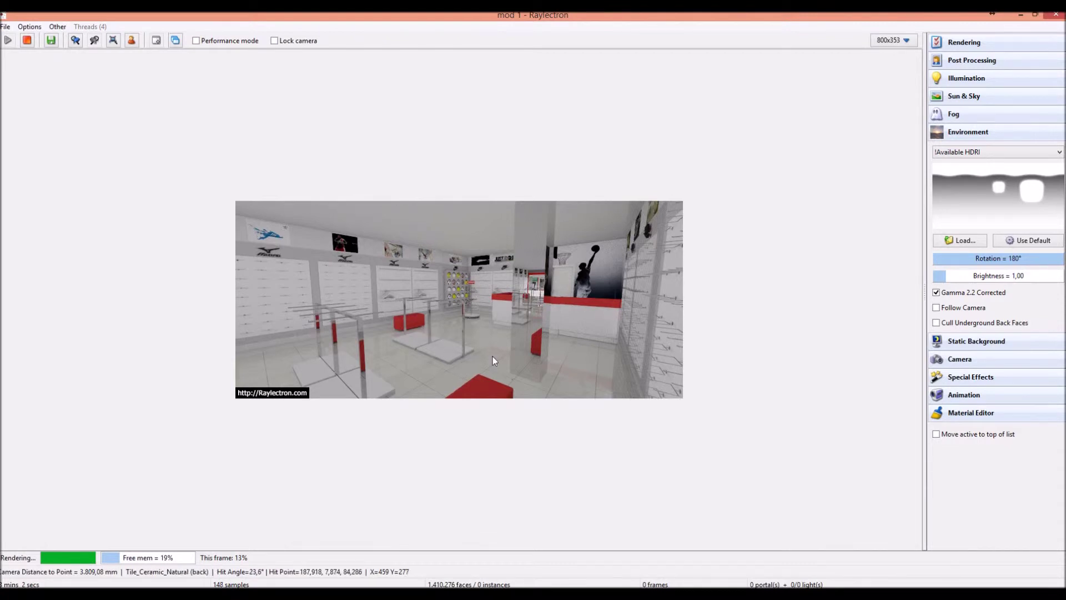
# Save the rendered image as 02 in JPEG format in the TESTE DE RENDER folder
pyautogui.click(50, 42)
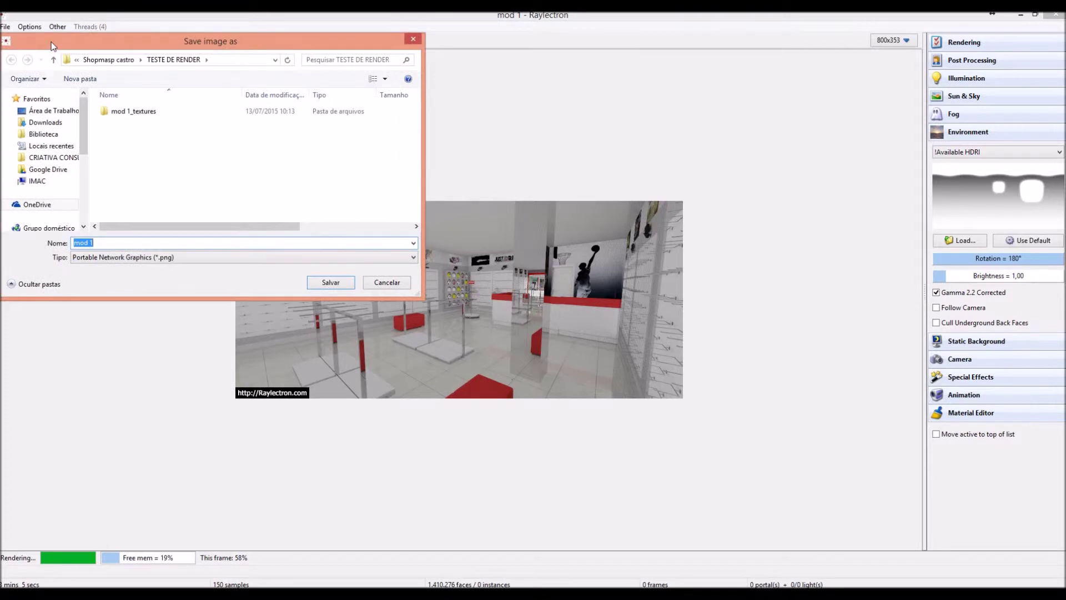
pyautogui.write('02')
pyautogui.click(165, 259)
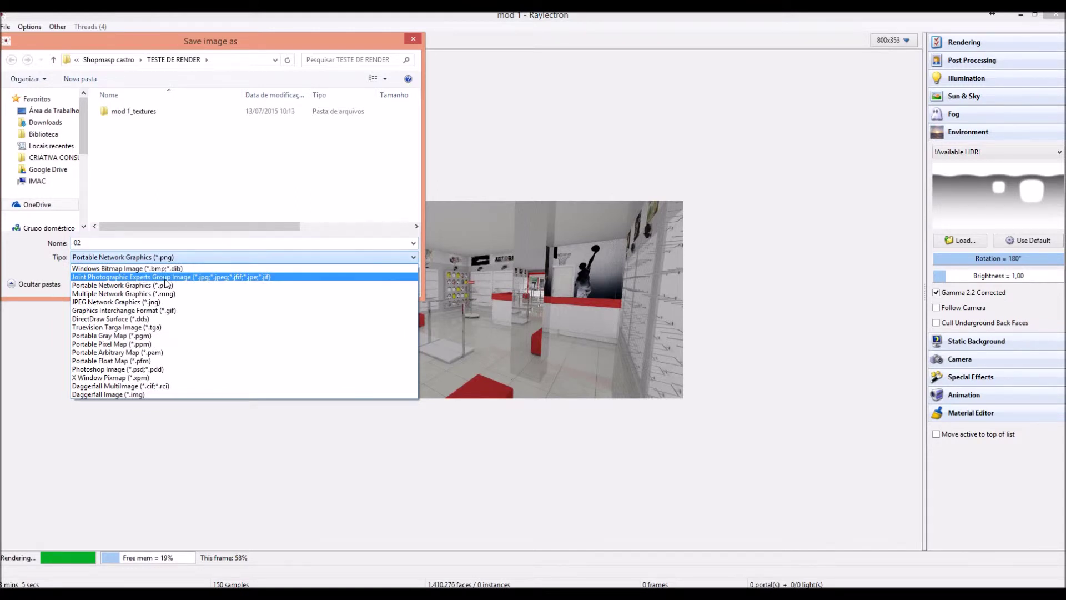
pyautogui.click(165, 278)
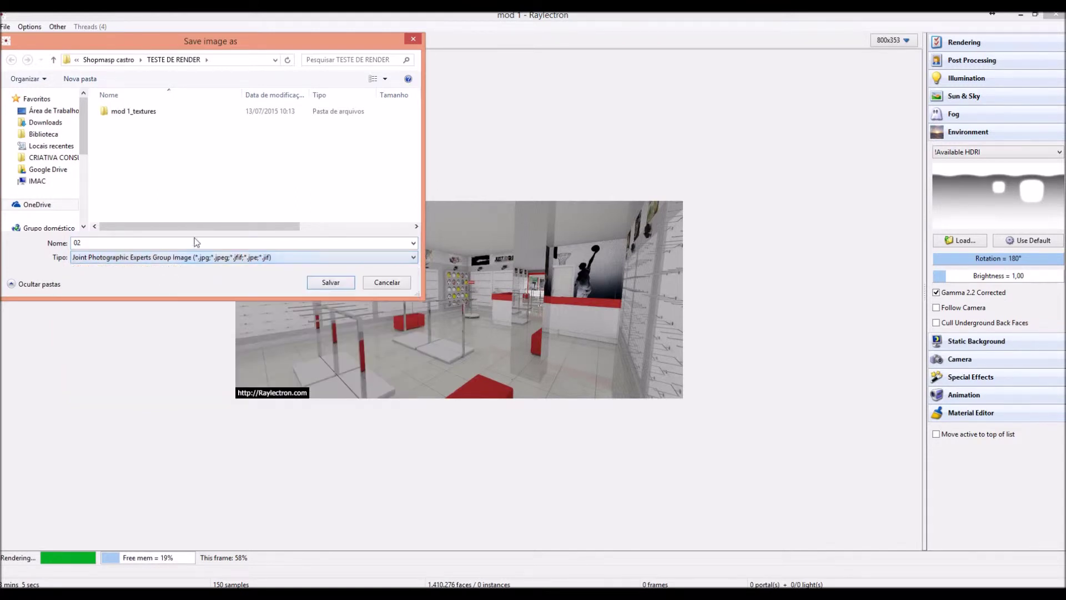
pyautogui.click(331, 282)
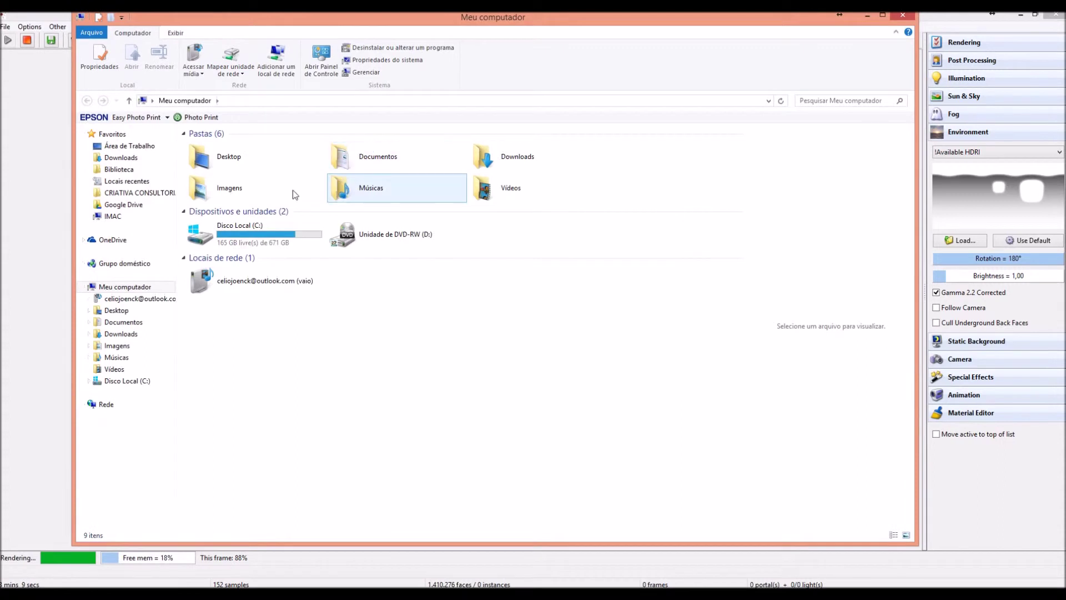
# In File Explorer, go to the CRIATIVA CONSULTORIA folder within the Sony user's SkyDrive documents on drive C
pyautogui.doubleClick(244, 233)
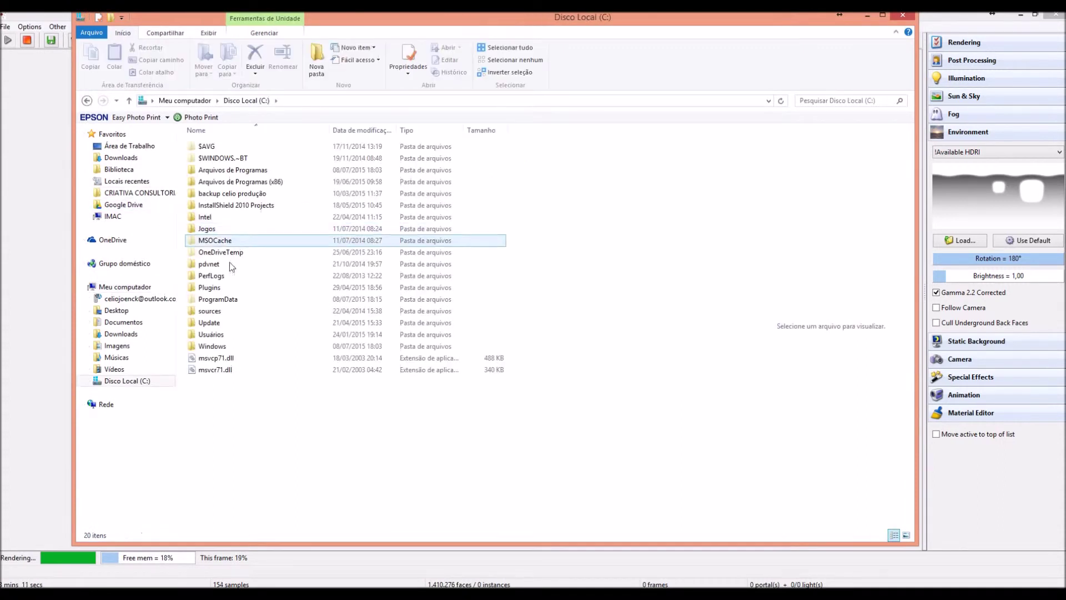
pyautogui.doubleClick(211, 333)
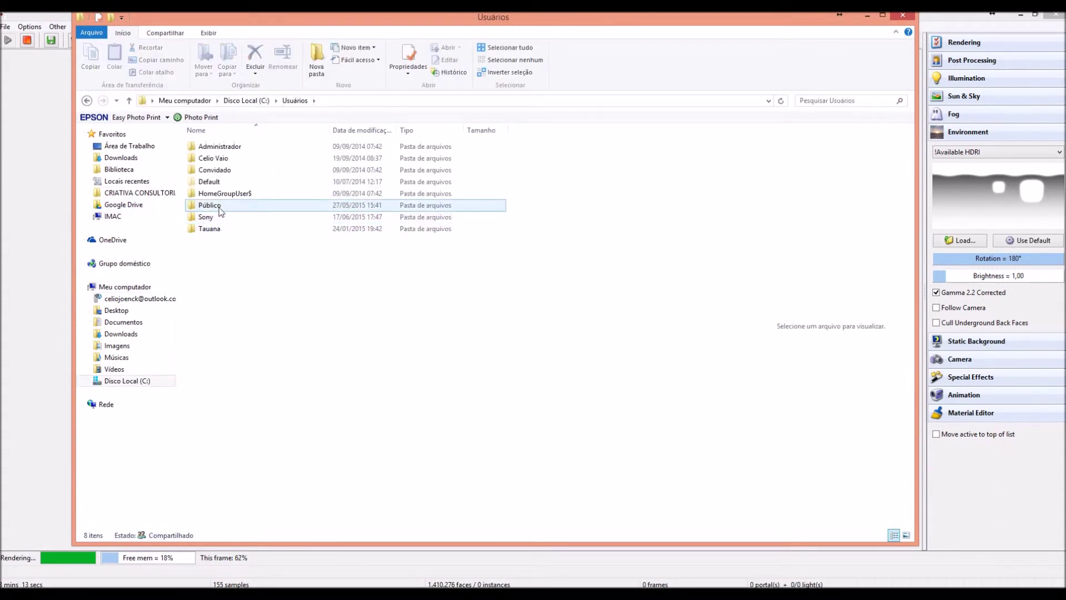
pyautogui.doubleClick(206, 220)
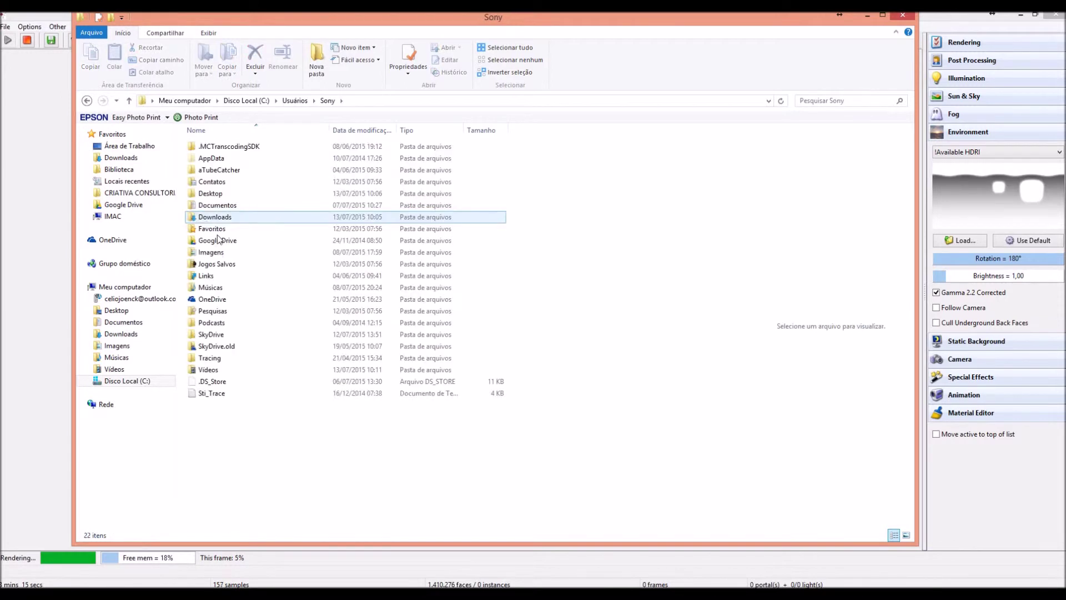
pyautogui.doubleClick(209, 333)
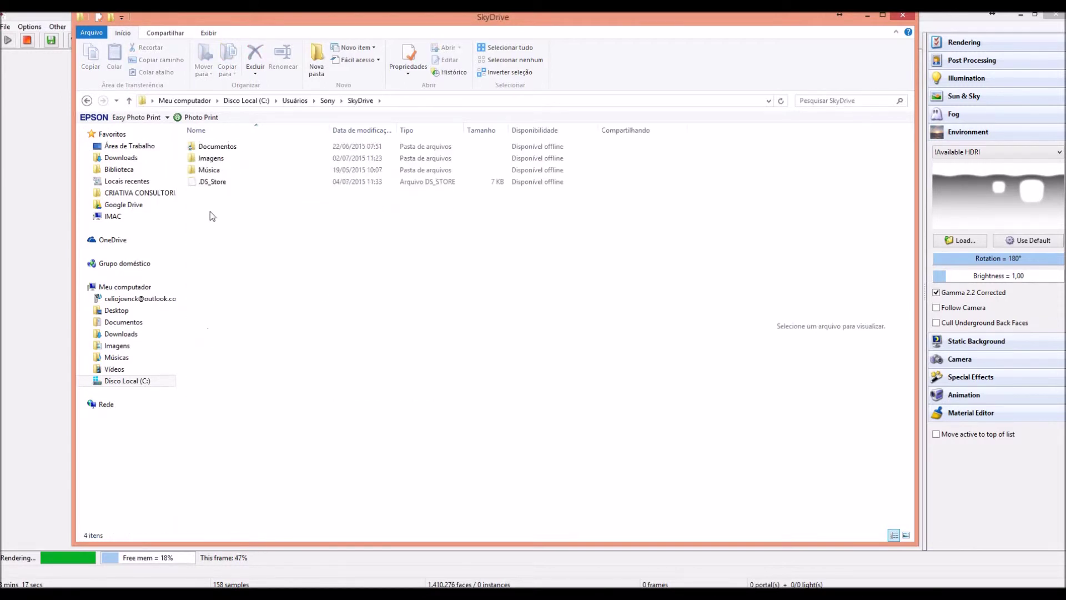
pyautogui.click(211, 148)
pyautogui.doubleClick(212, 147)
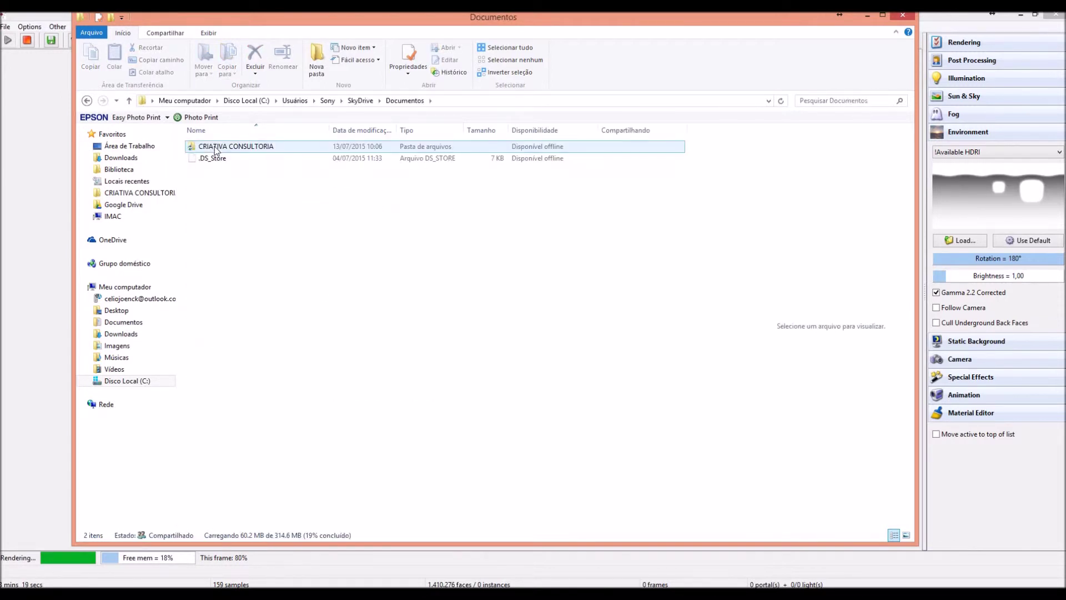
pyautogui.doubleClick(215, 147)
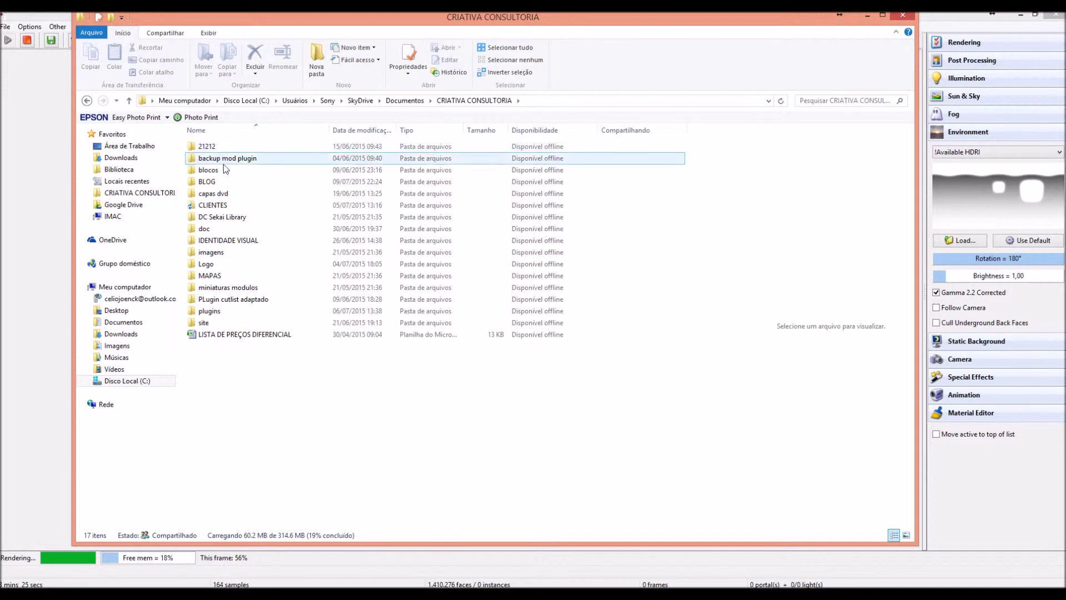
# Open the saved 02 image from the TESTE DE RENDER folder under CLIENTES, SHOP MASP, Shopmasp castro
pyautogui.doubleClick(216, 206)
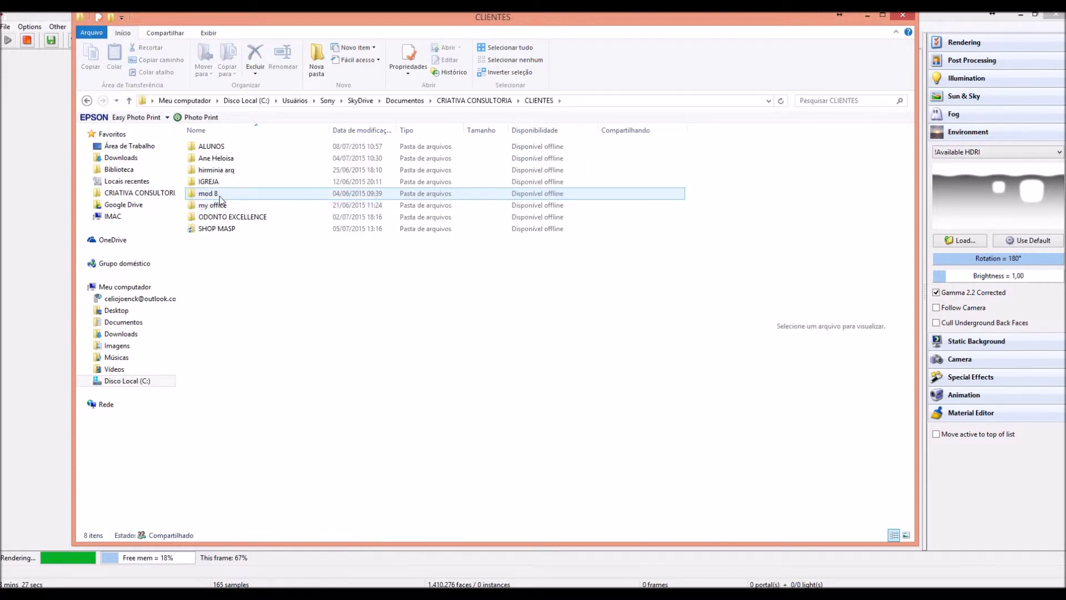
pyautogui.doubleClick(211, 232)
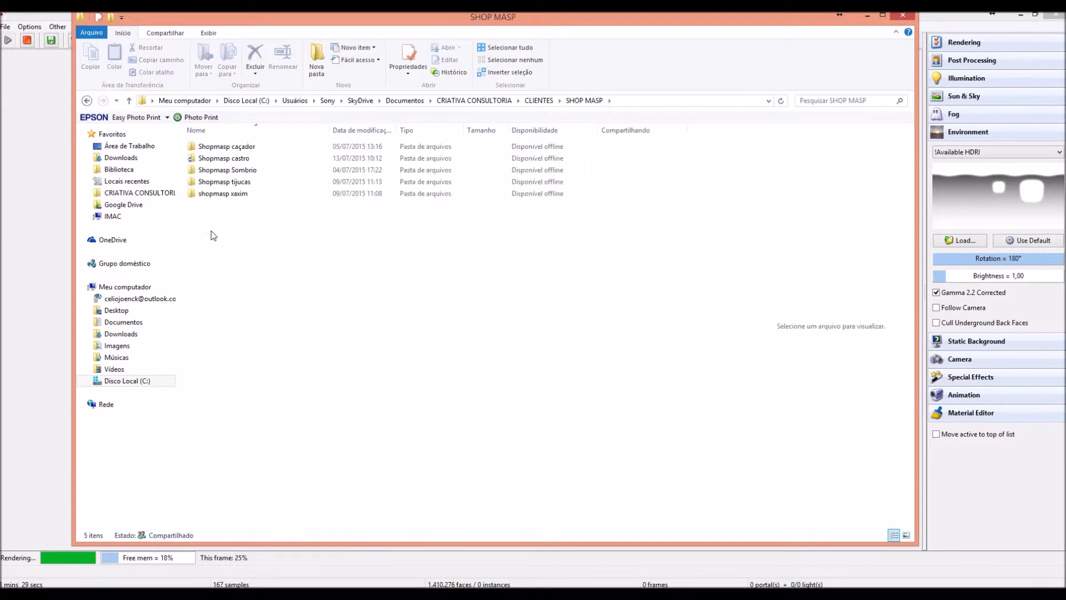
pyautogui.click(240, 161)
pyautogui.doubleClick(240, 161)
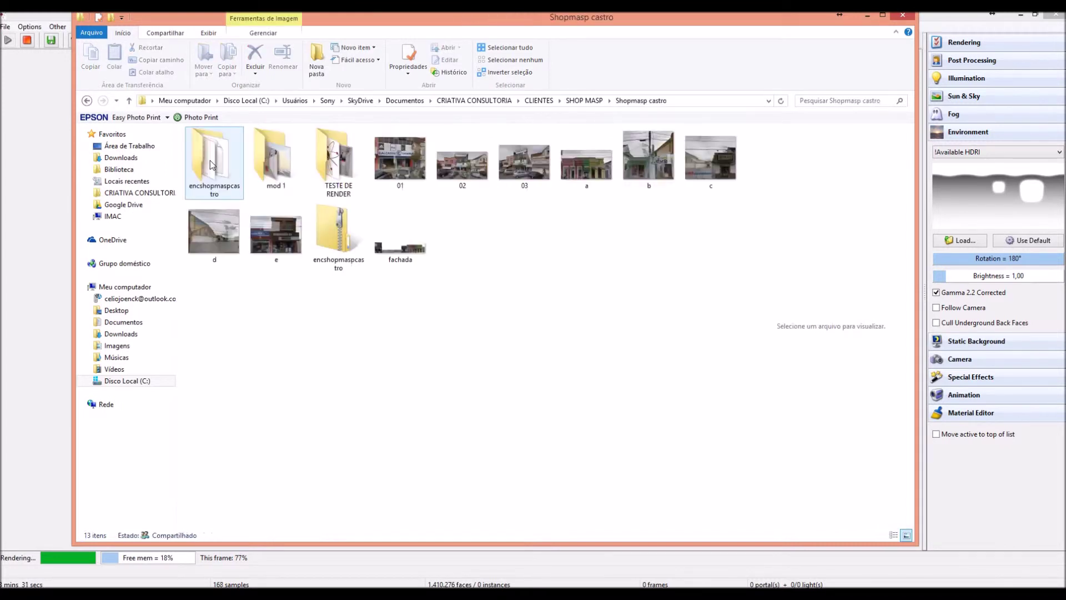
pyautogui.doubleClick(345, 166)
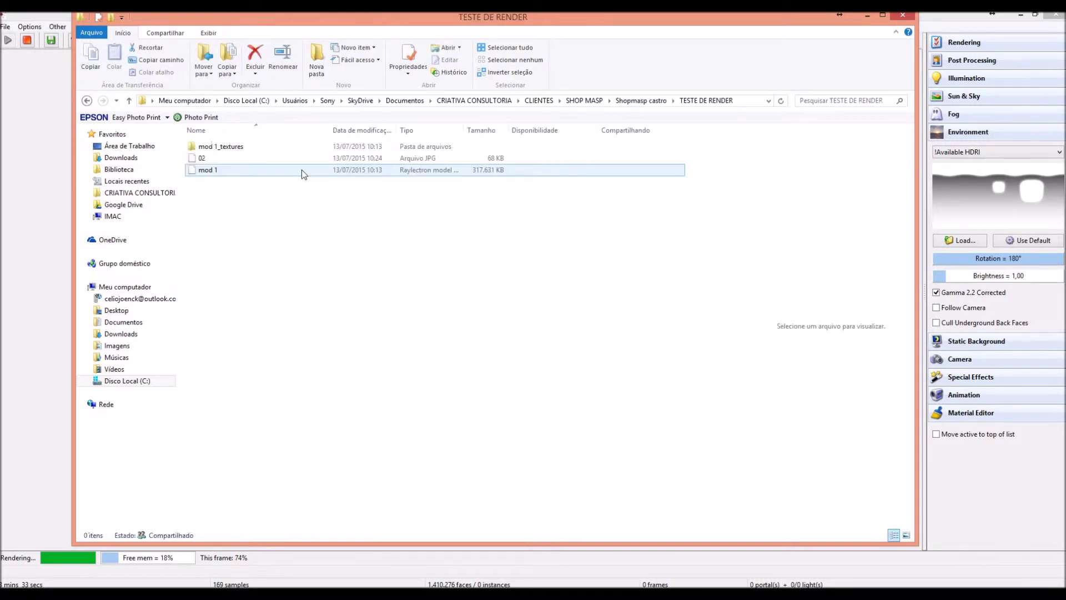
pyautogui.doubleClick(202, 160)
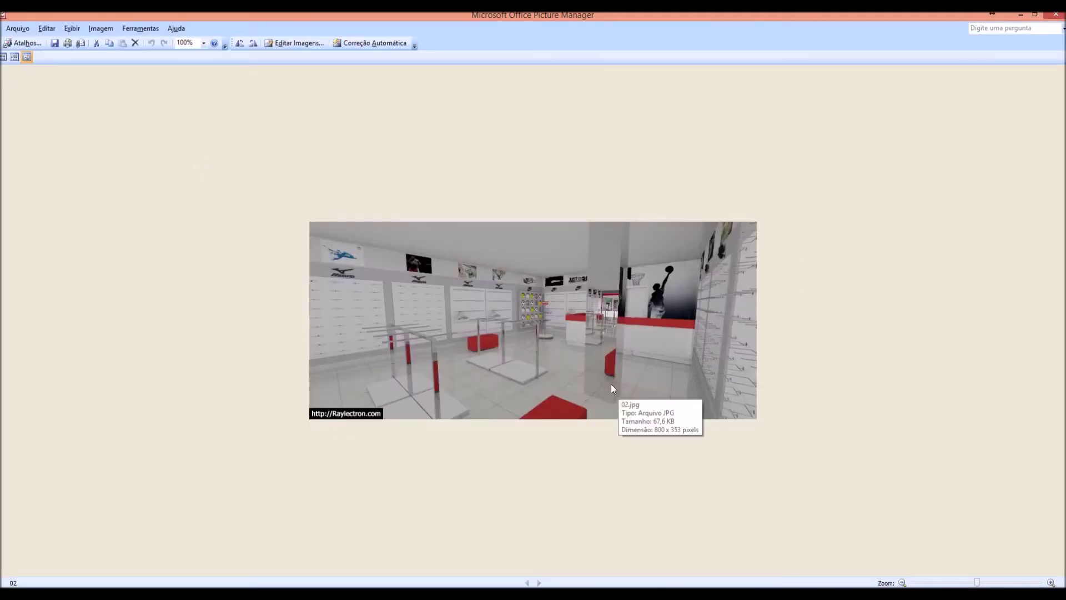
# Switch back to Raylectron and look over the available render size options without choosing one
pyautogui.click(464, 594)
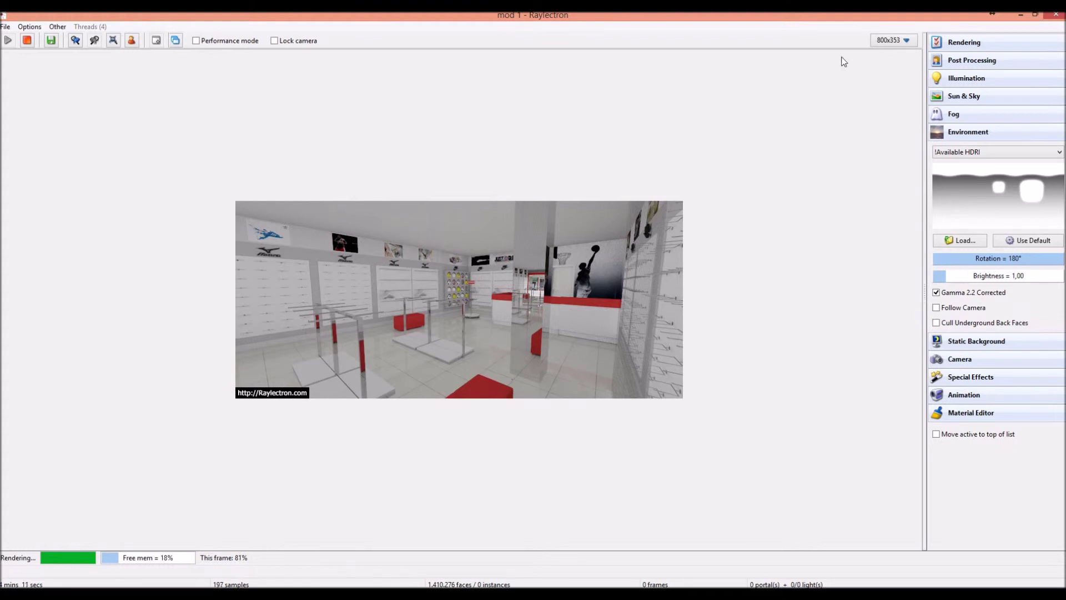
pyautogui.click(906, 41)
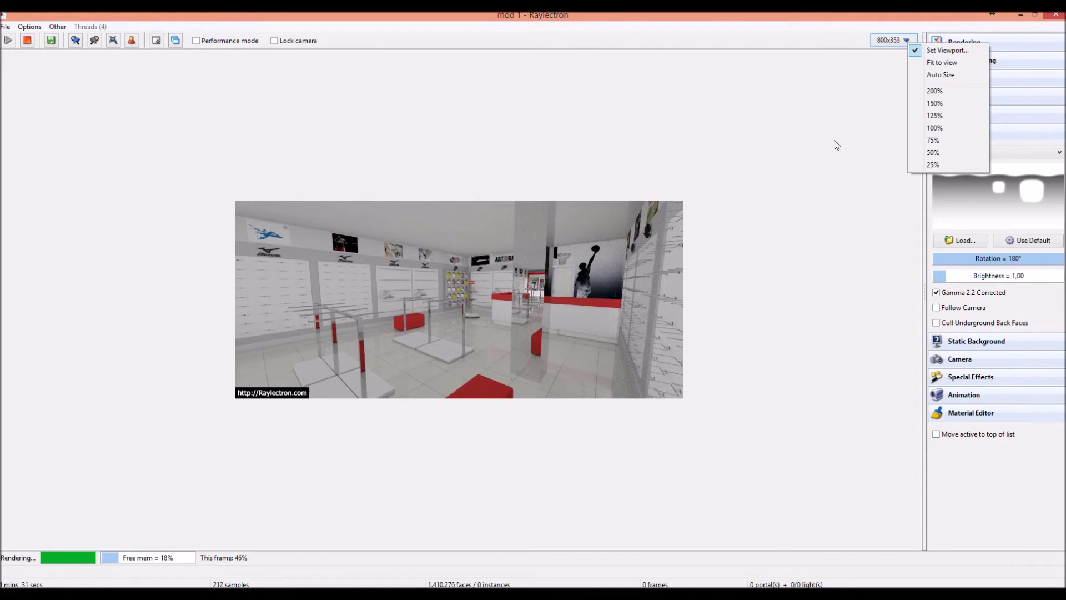
pyautogui.click(502, 245)
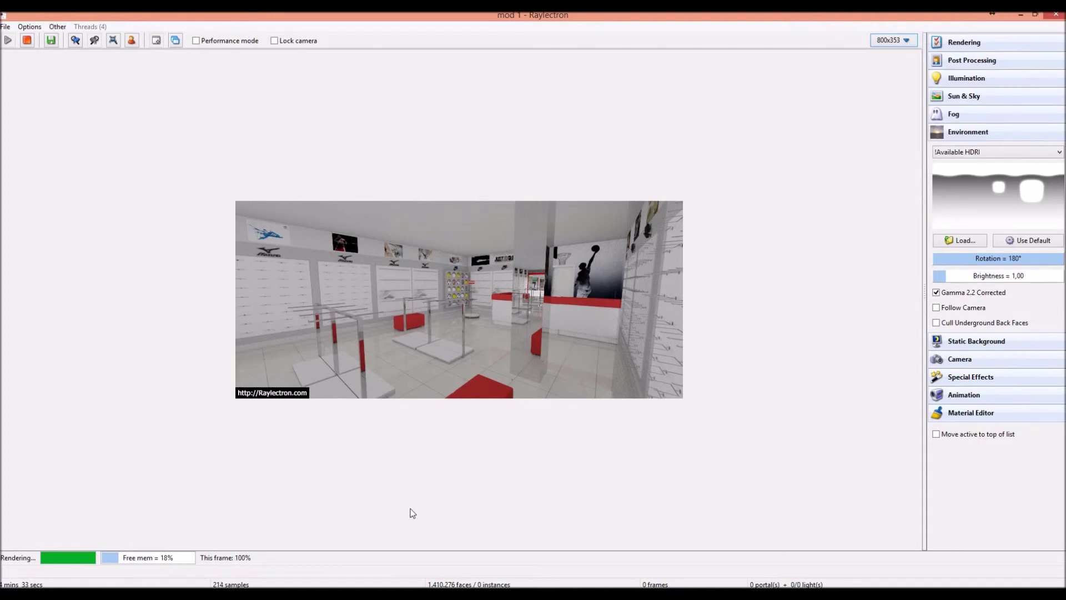